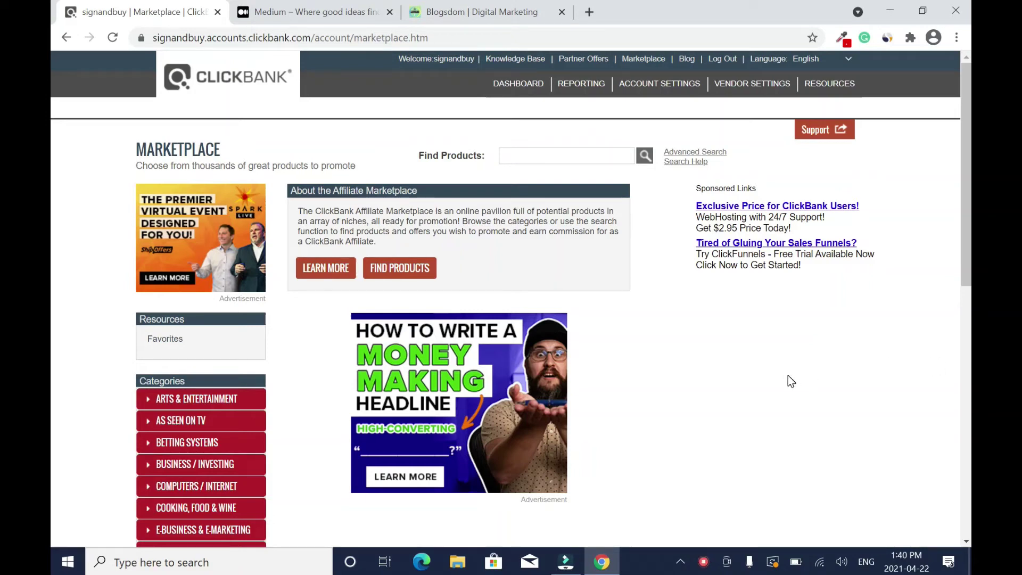
# Look over the Medium, Blogsdom and ClickBank tabs in Chrome.
pyautogui.click(313, 11)
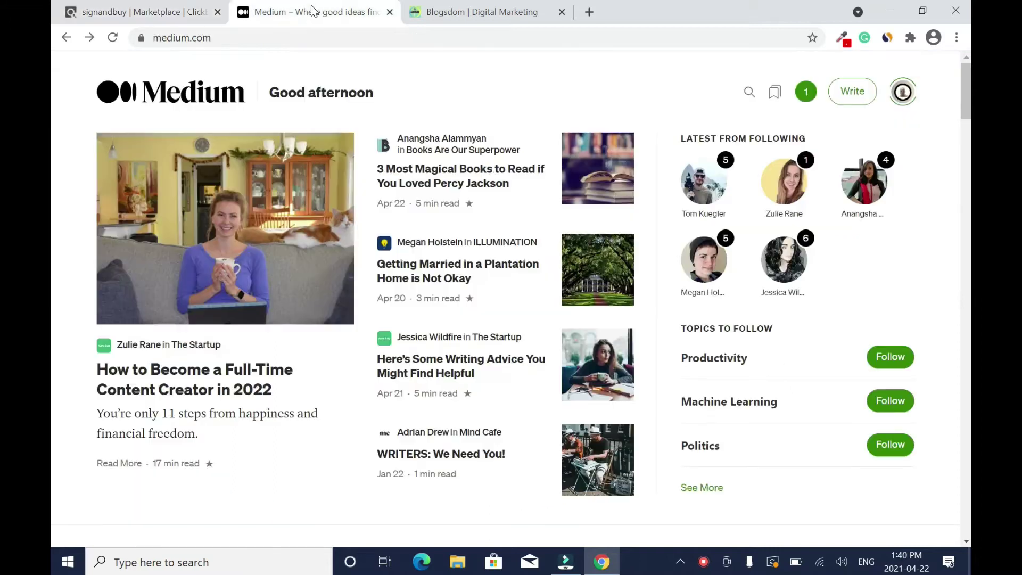
pyautogui.click(476, 16)
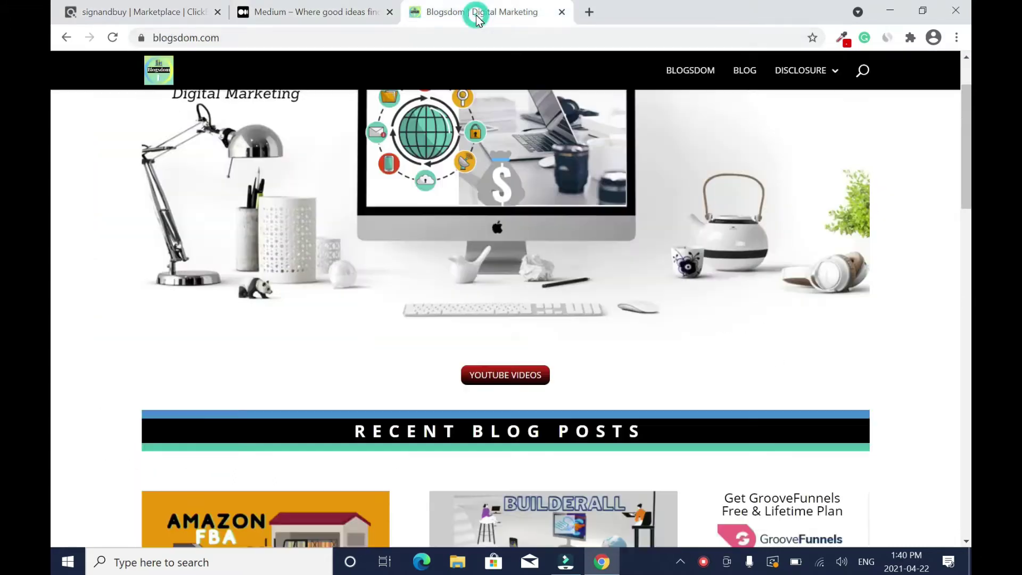
pyautogui.click(121, 11)
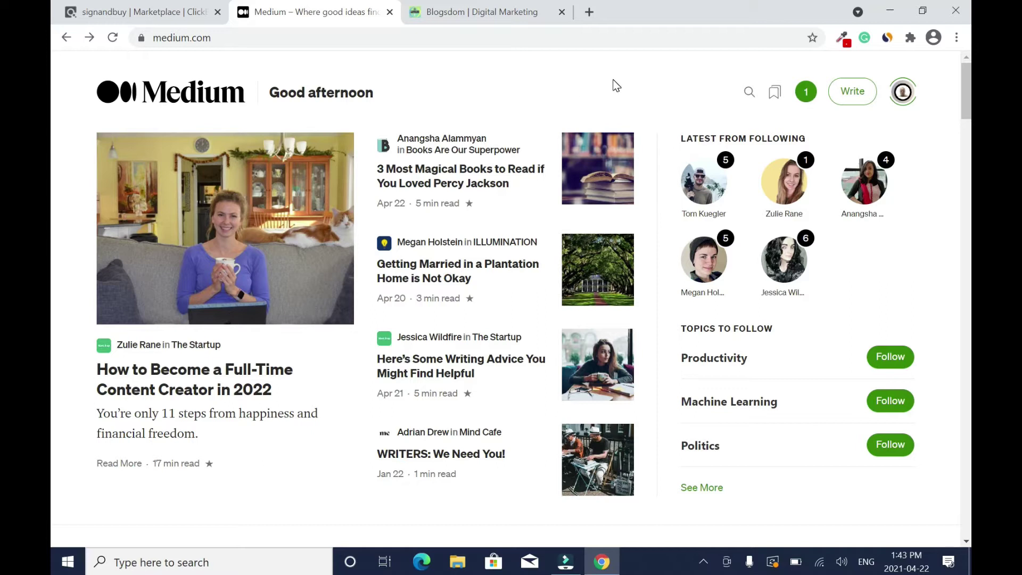
# Check medium.com's SimilarWeb stats, global rank #250 and 234.40M monthly visits, then close them.
pyautogui.click(887, 39)
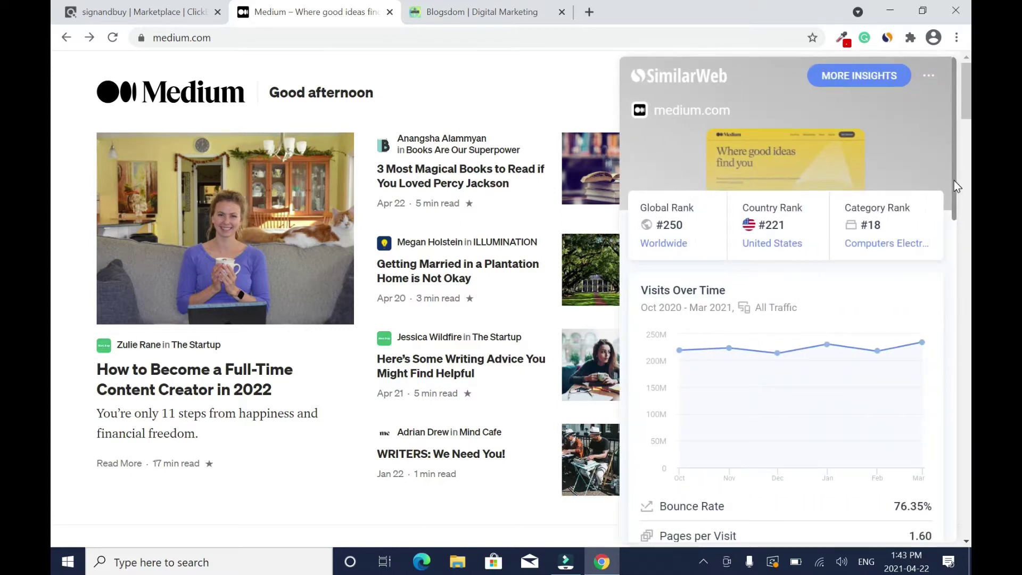
pyautogui.moveTo(953, 180); pyautogui.dragTo(956, 265)
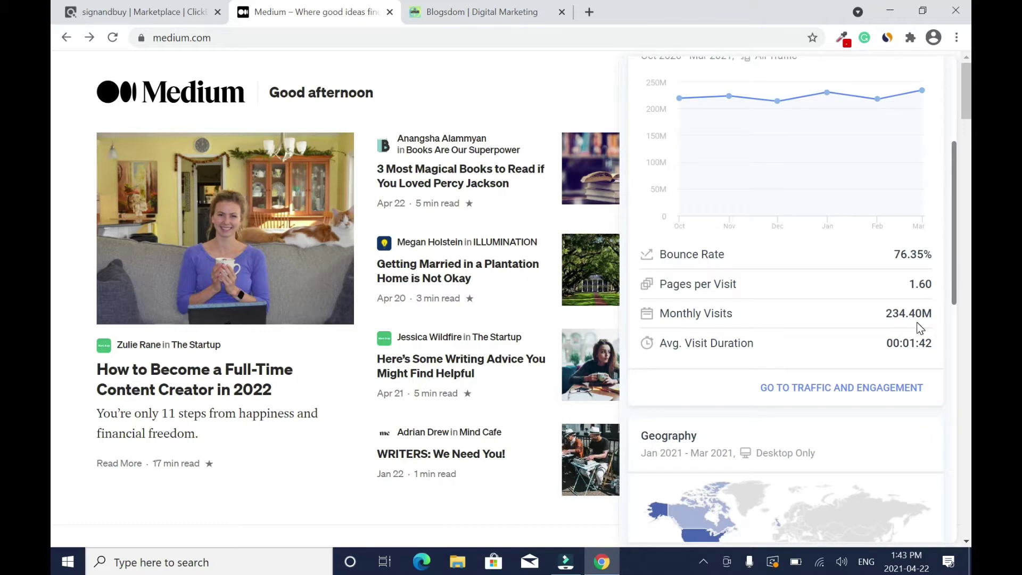
pyautogui.click(525, 82)
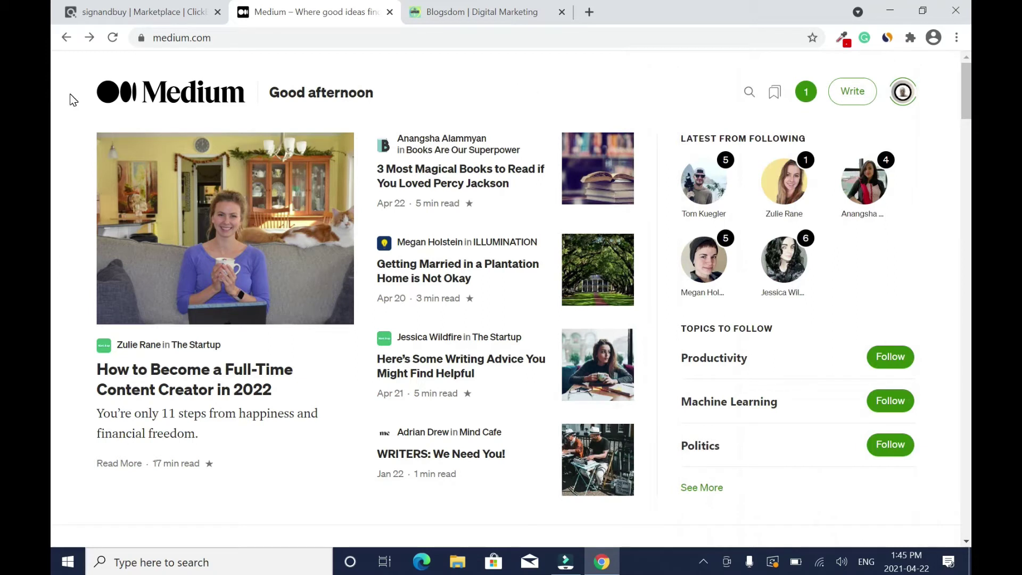
# Return to the ClickBank marketplace and scroll down to its category list.
pyautogui.click(133, 12)
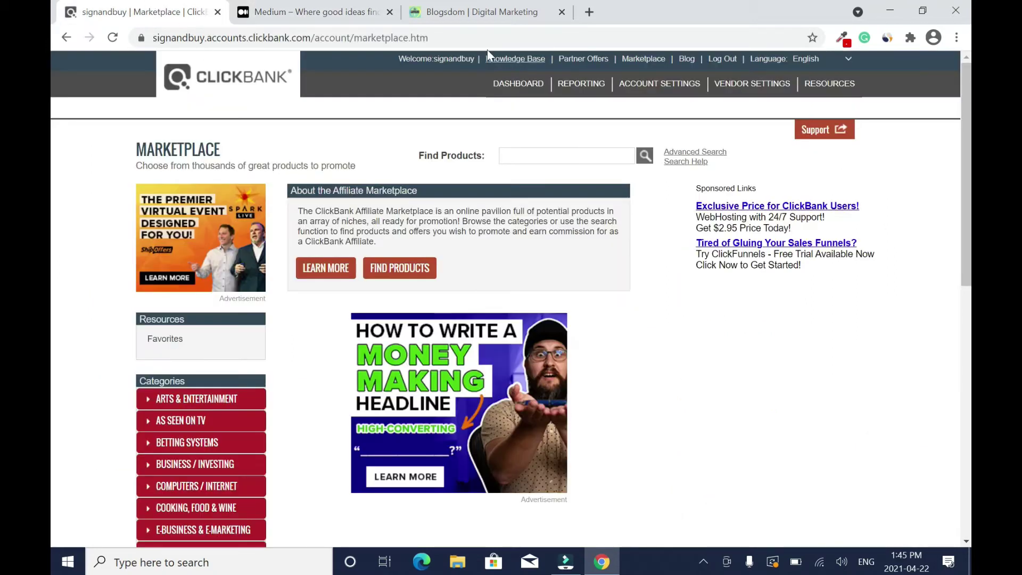
pyautogui.click(462, 15)
pyautogui.scroll(-5, 254, 399)
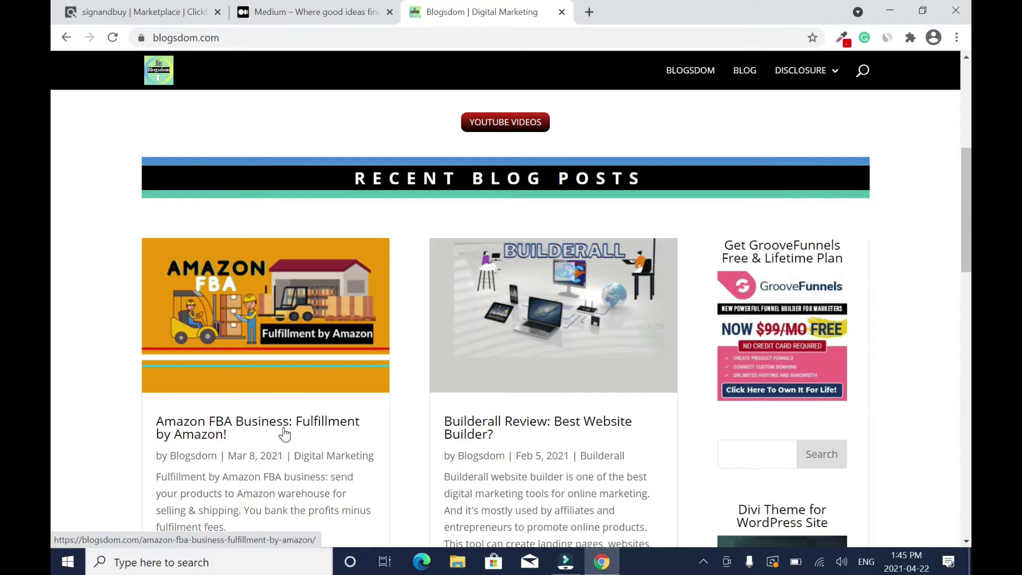
pyautogui.hotkey('ctrl', '1')
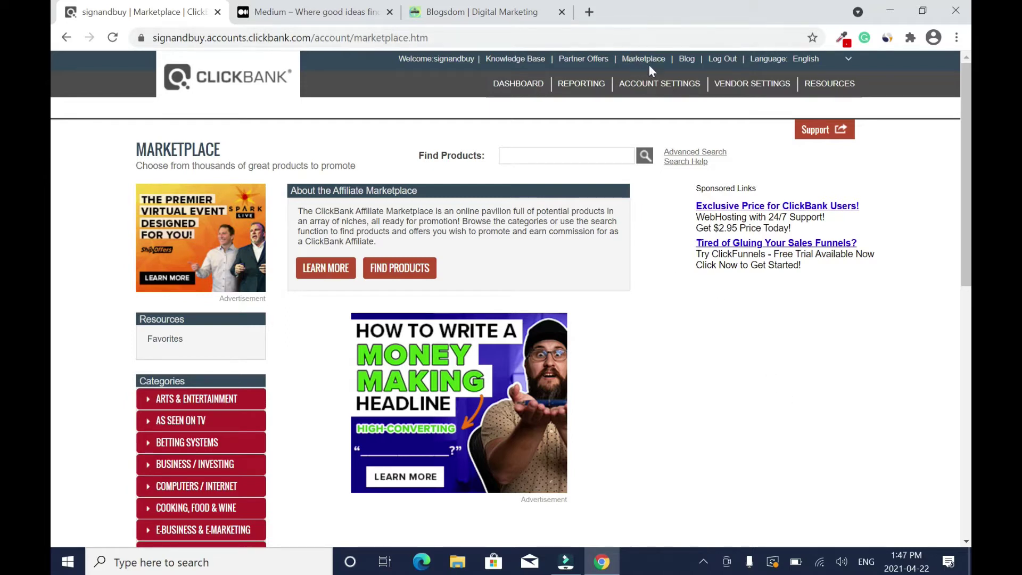
pyautogui.moveTo(967, 200); pyautogui.dragTo(968, 310)
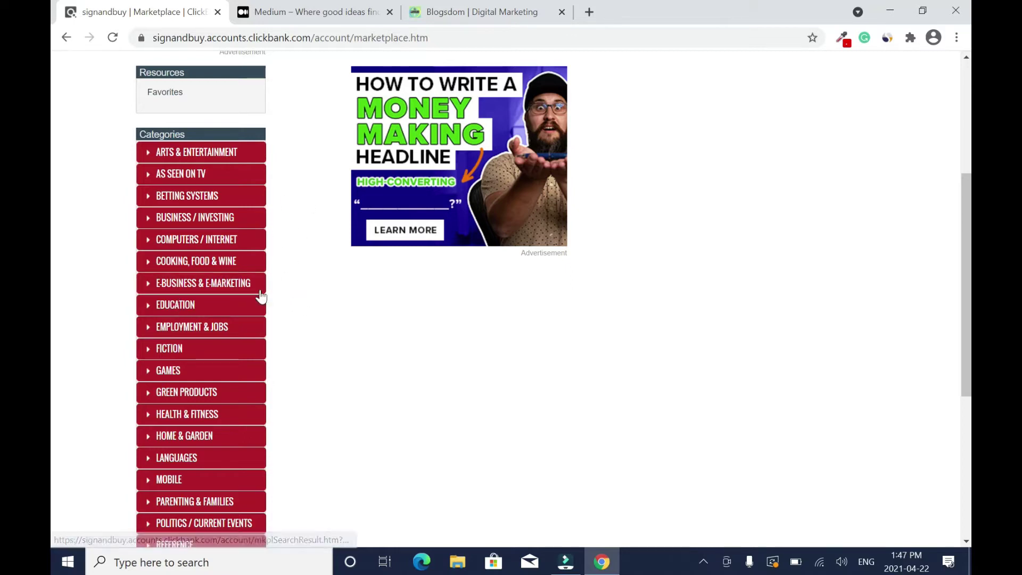
# Open the E-business & E-marketing category and sort its offers by Gravity.
pyautogui.click(297, 292)
pyautogui.click(536, 99)
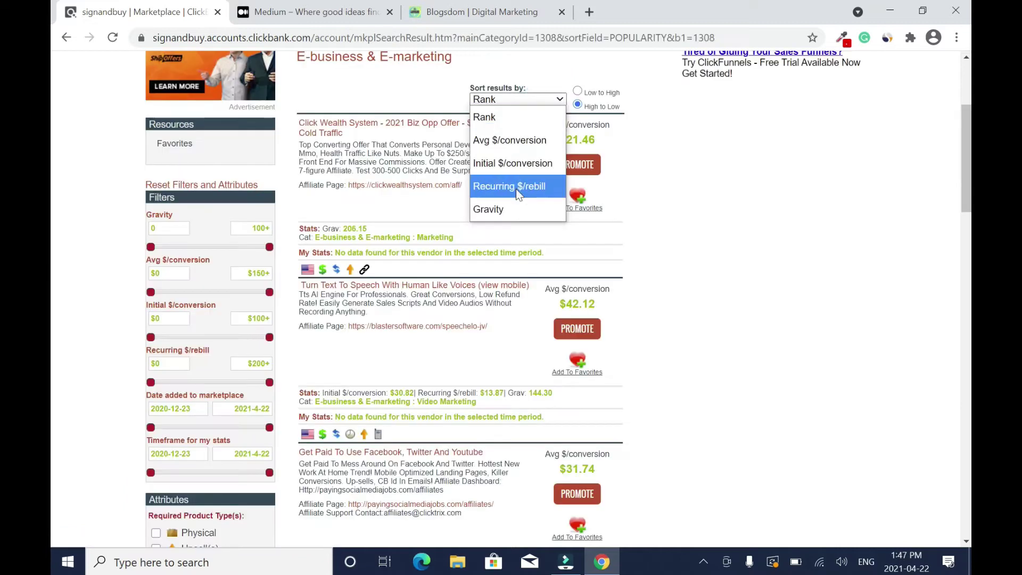
pyautogui.click(510, 214)
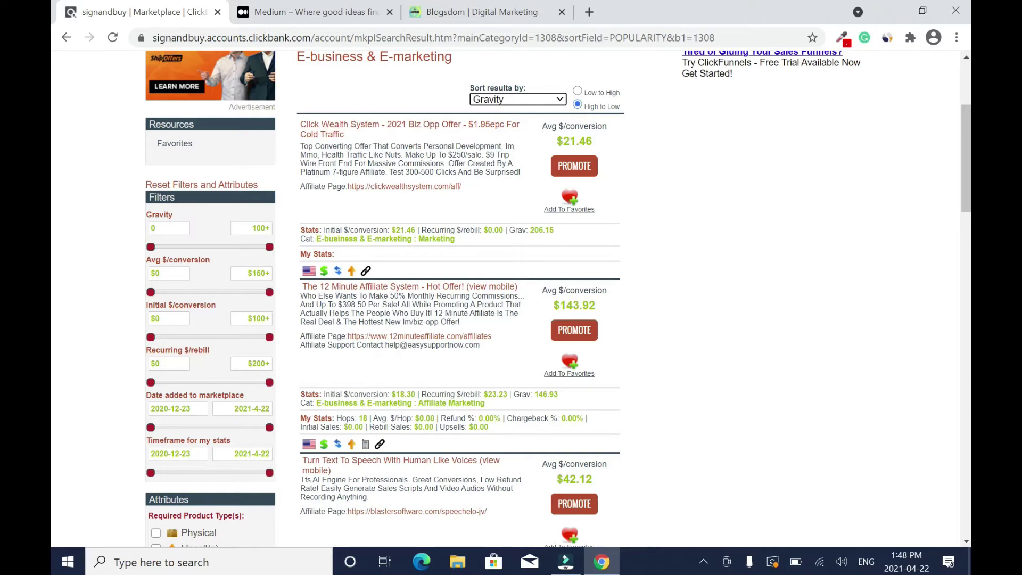
pyautogui.moveTo(967, 133); pyautogui.dragTo(967, 206)
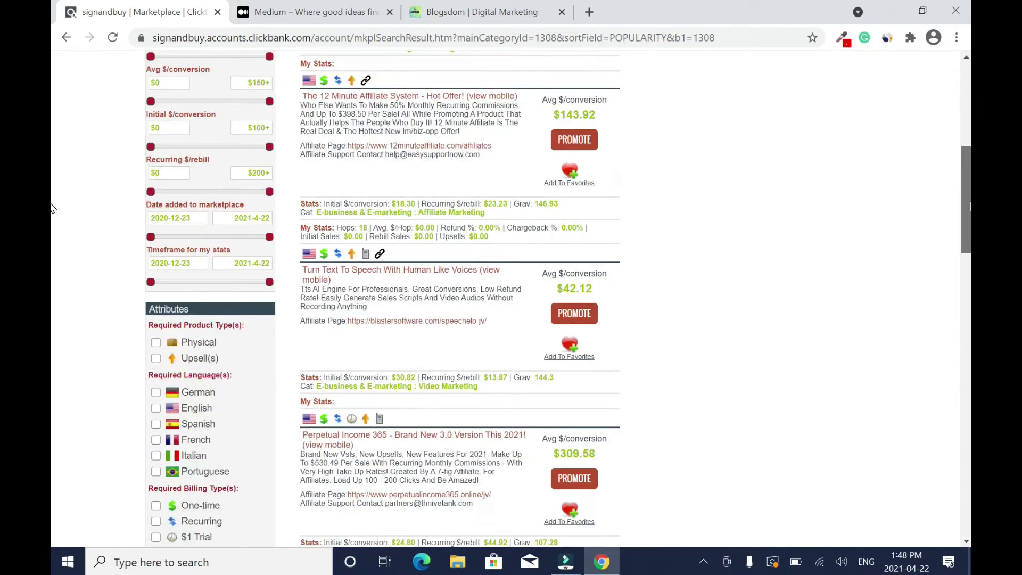
pyautogui.scroll(-6, 53, 209)
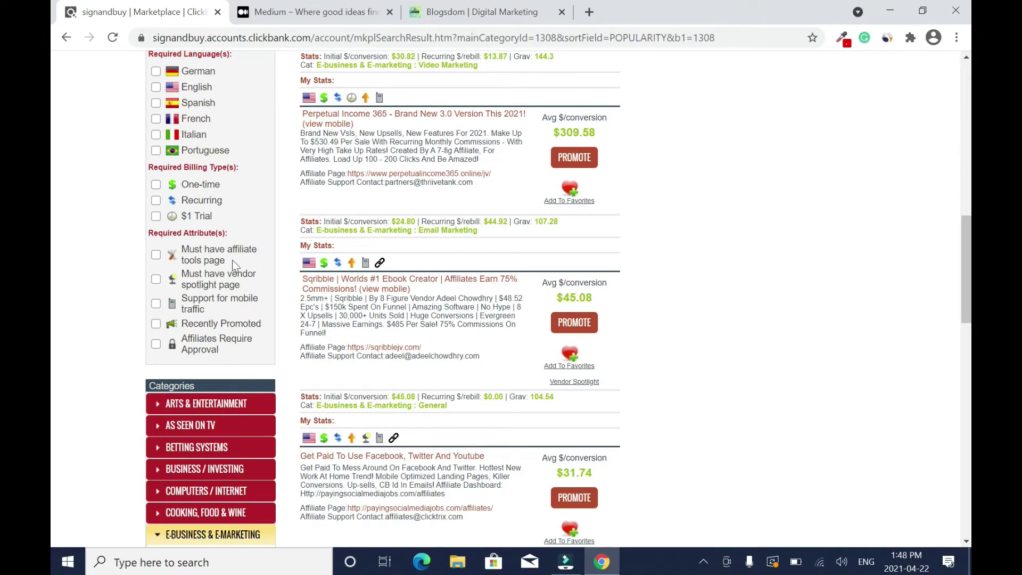
pyautogui.click(158, 255)
# Search the marketplace for 'amaz' and browse the results to The 24 Hour Book System.
pyautogui.click(524, 111)
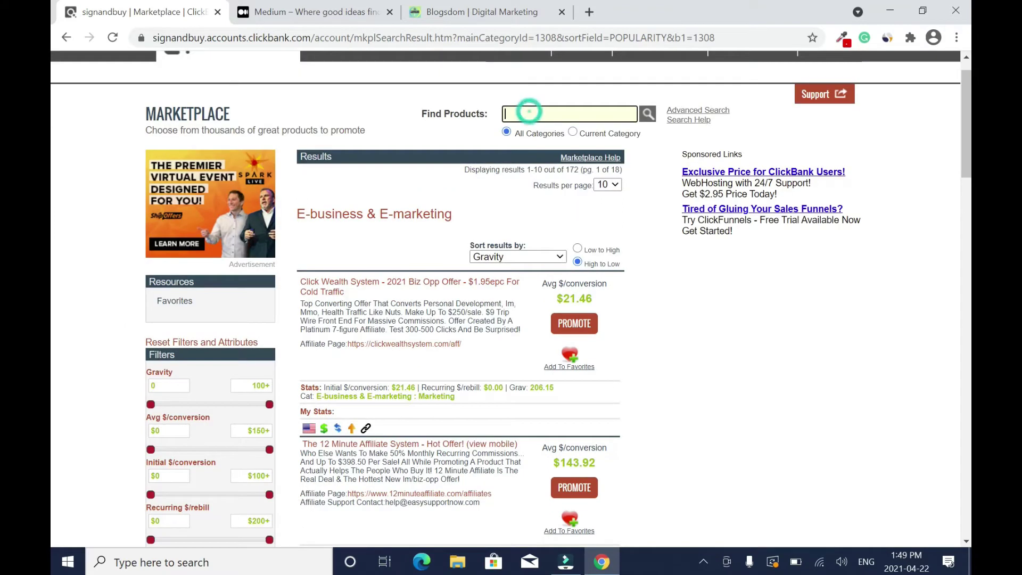
pyautogui.write('amaz')
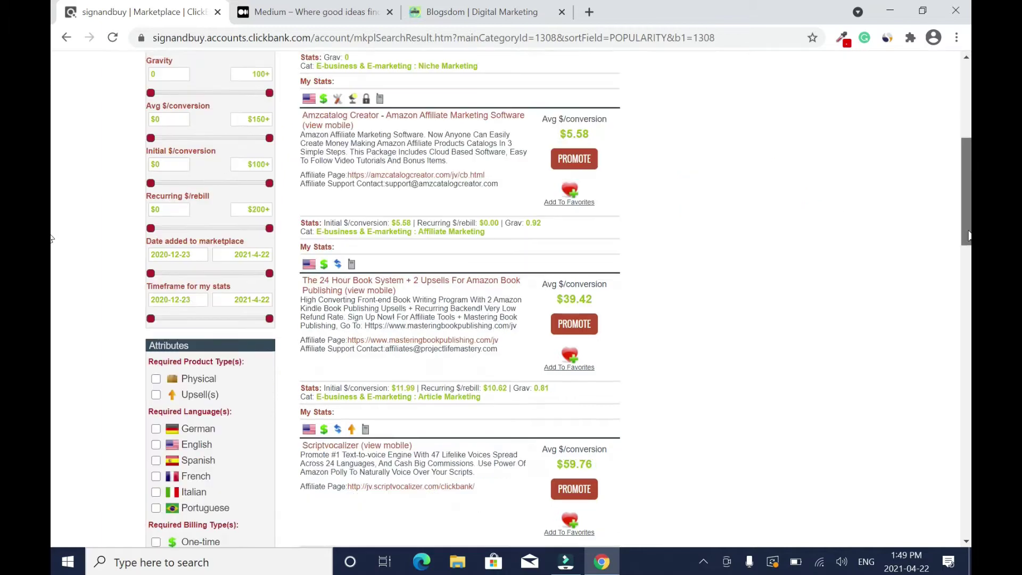
pyautogui.click(500, 11)
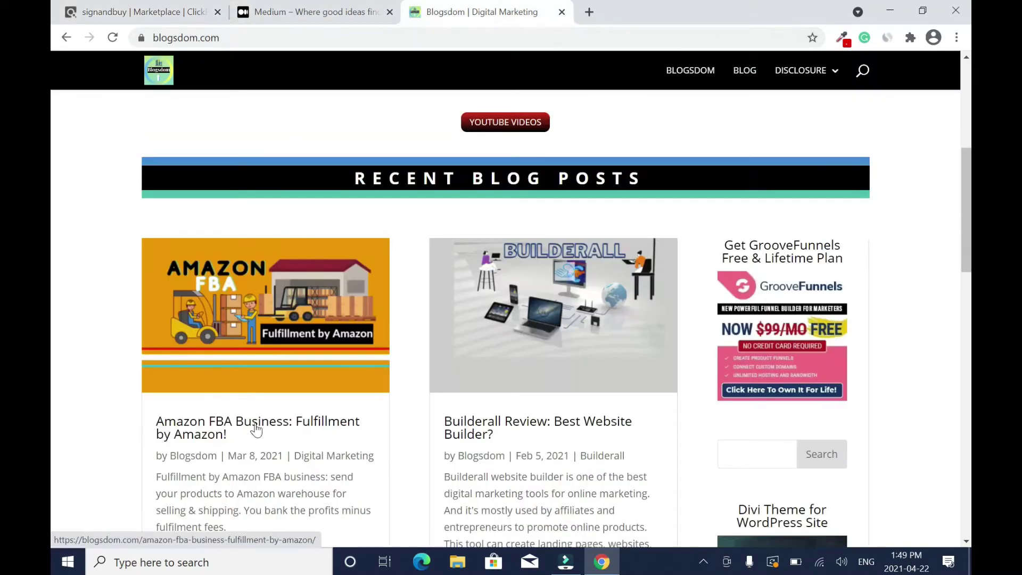
pyautogui.hotkey('ctrl', '1')
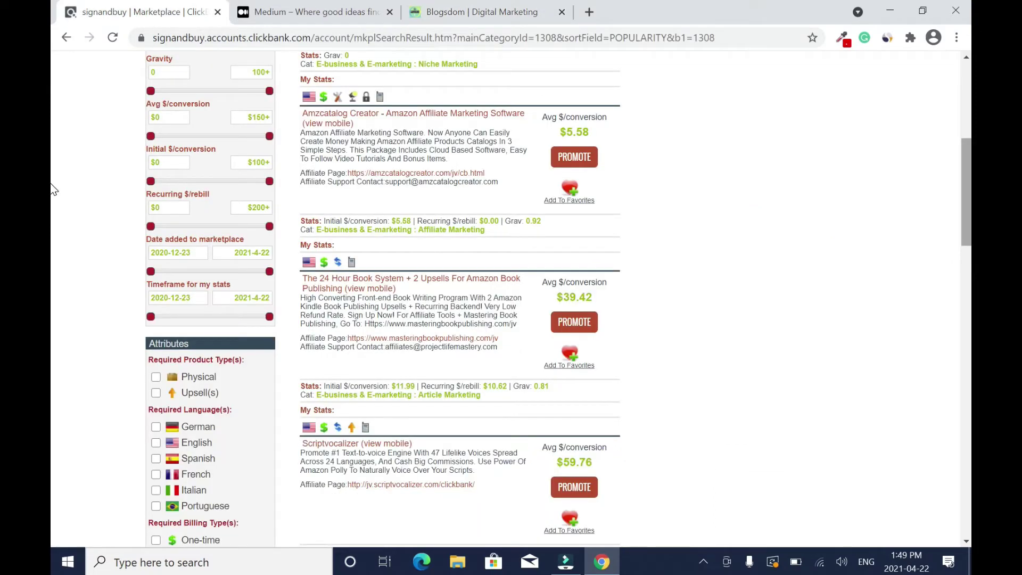
pyautogui.scroll(3, 458, 276)
pyautogui.scroll(-3, 458, 275)
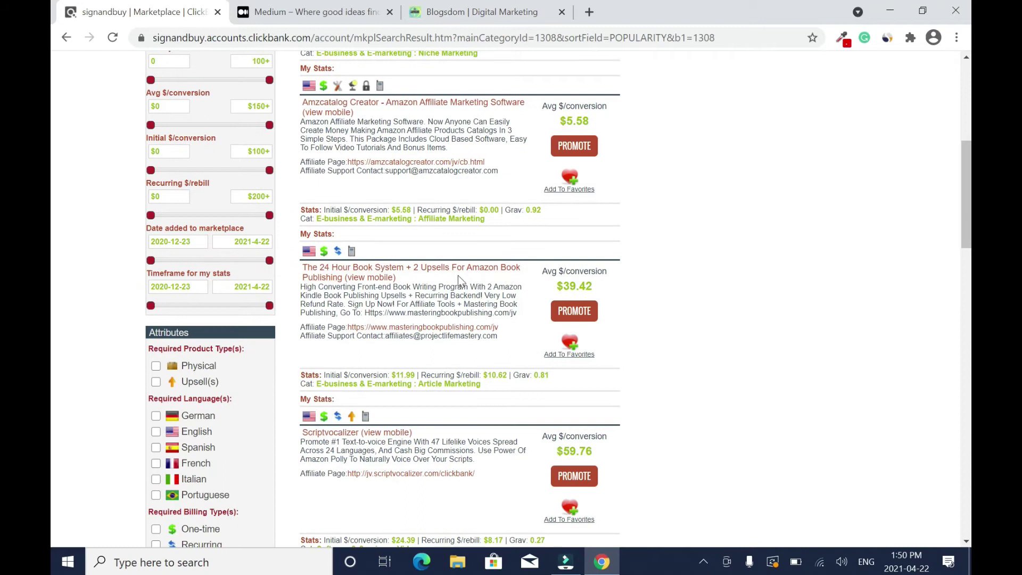
# Generate and copy a HopLink for The 24 Hour Book System with tracking ID 'medium'.
pyautogui.click(583, 312)
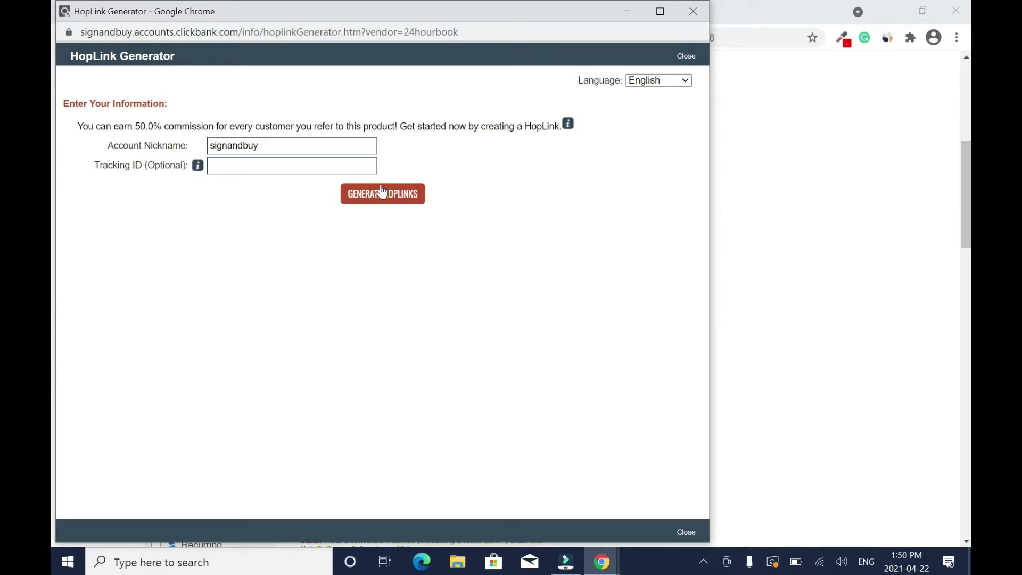
pyautogui.click(257, 165)
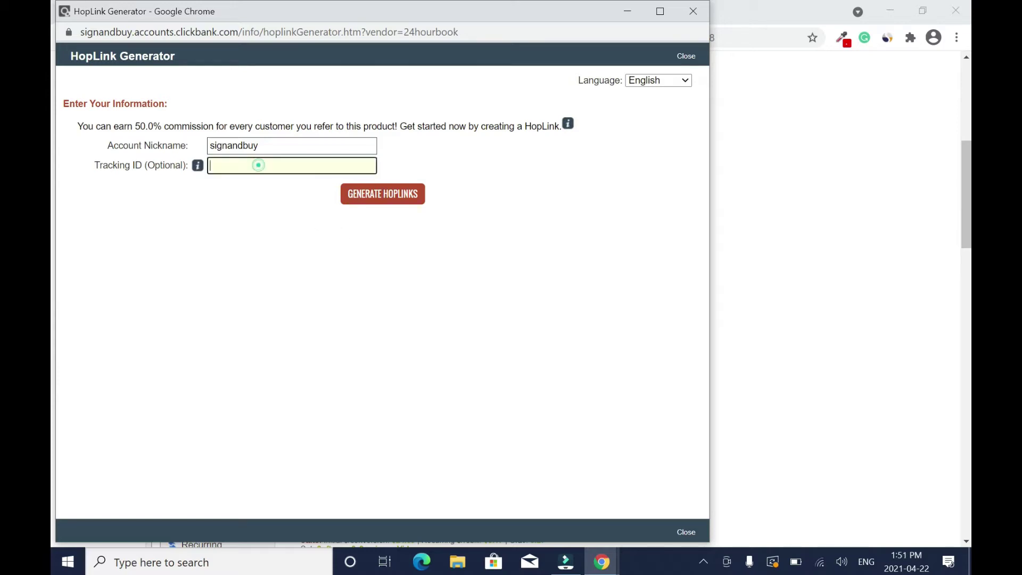
pyautogui.write('medium')
pyautogui.click(397, 198)
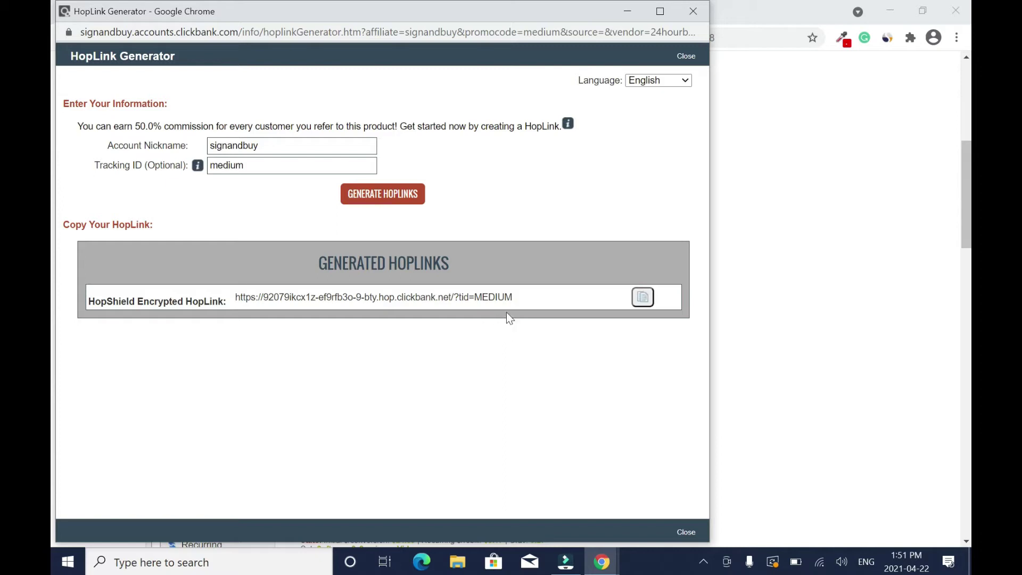
pyautogui.click(642, 297)
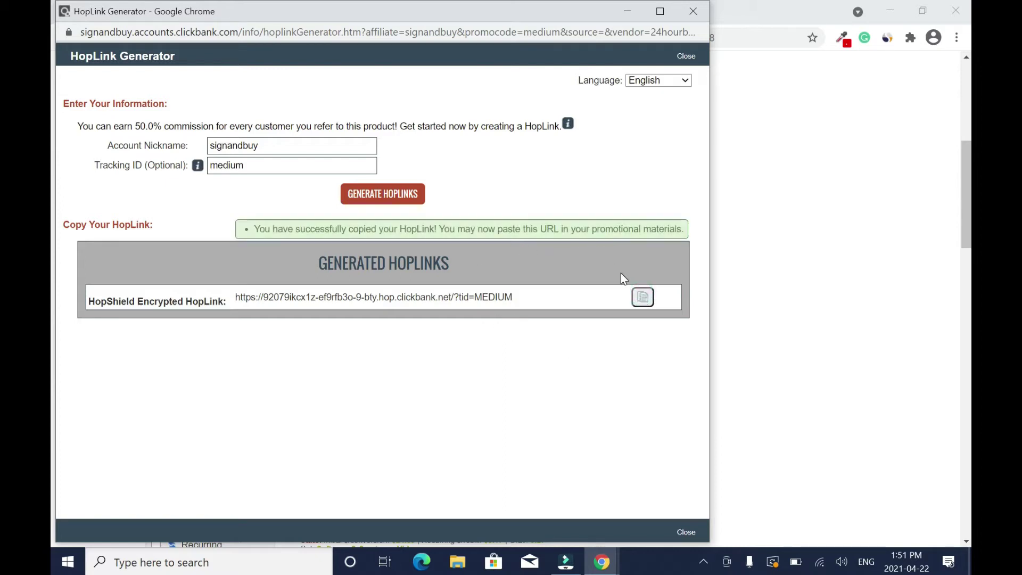
pyautogui.click(691, 11)
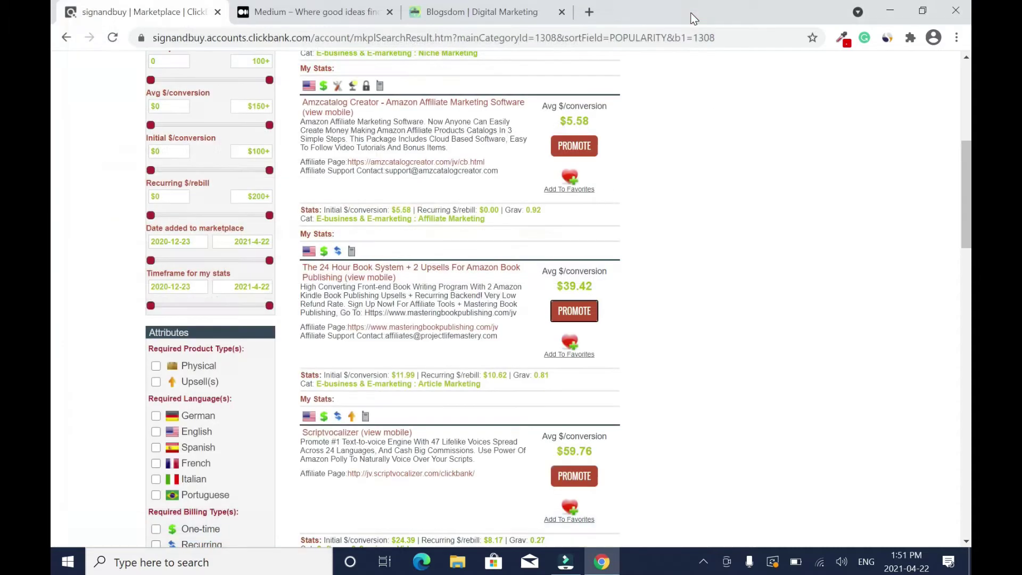
# Go to the Medium tab and start a new blank story with Write.
pyautogui.click(294, 12)
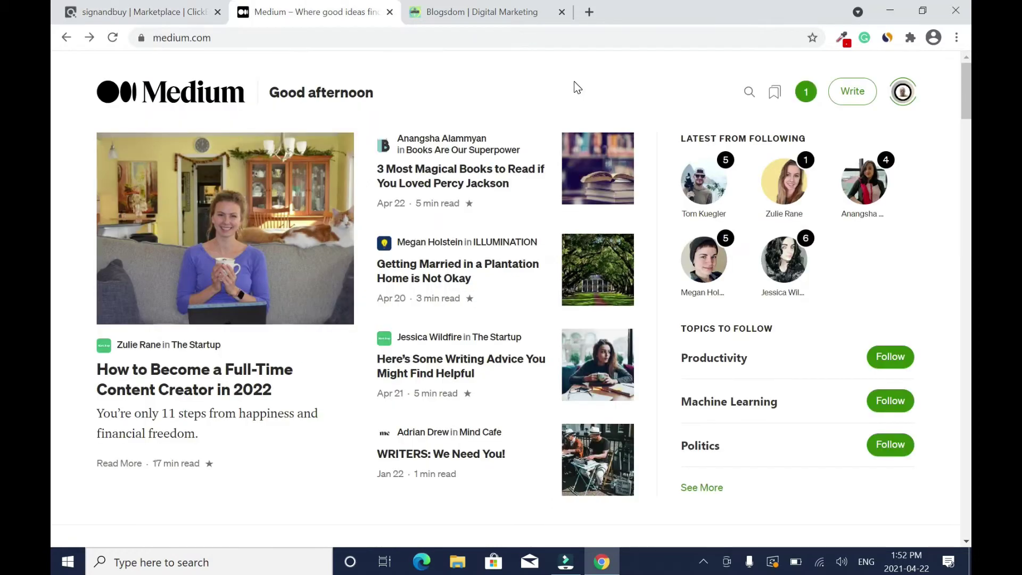
pyautogui.click(853, 99)
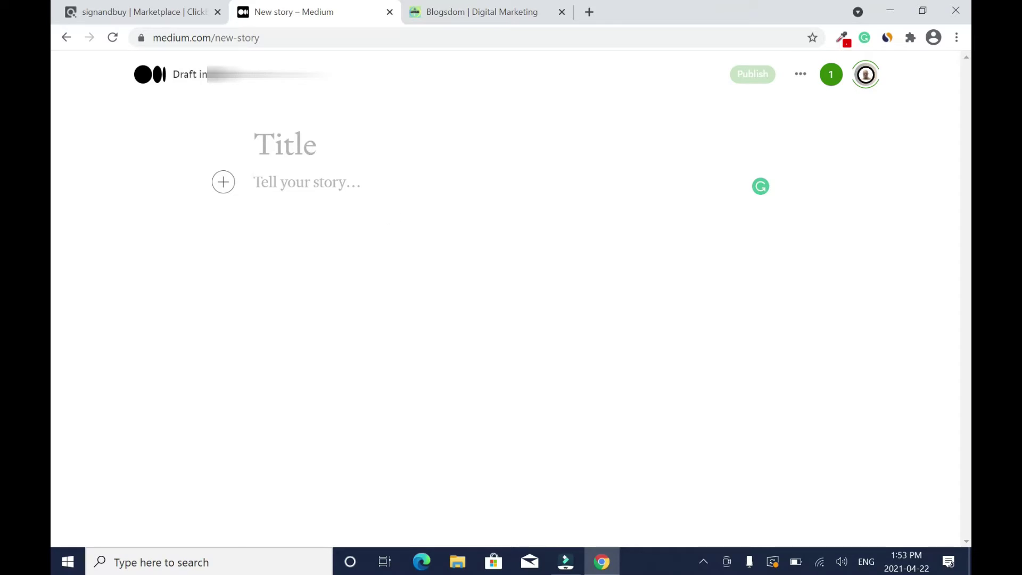
# Open Medium's Import a story page through the account menu's Stories list.
pyautogui.click(65, 41)
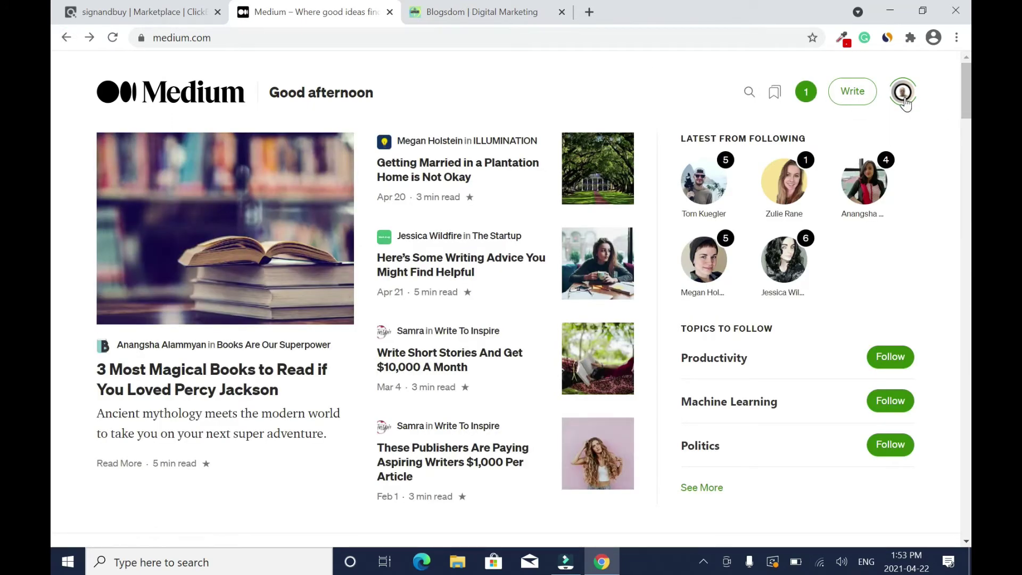
pyautogui.click(904, 94)
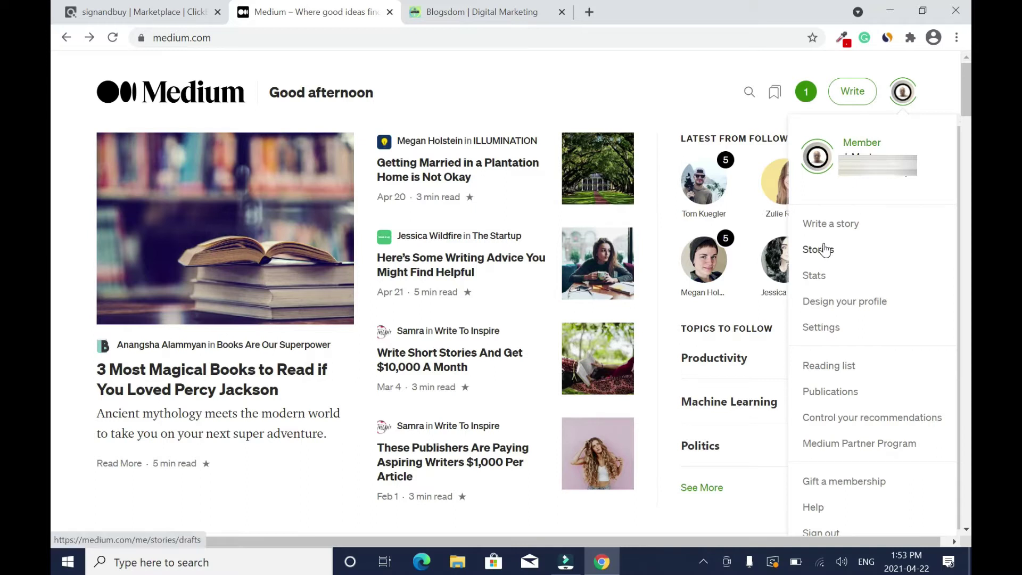
pyautogui.click(824, 250)
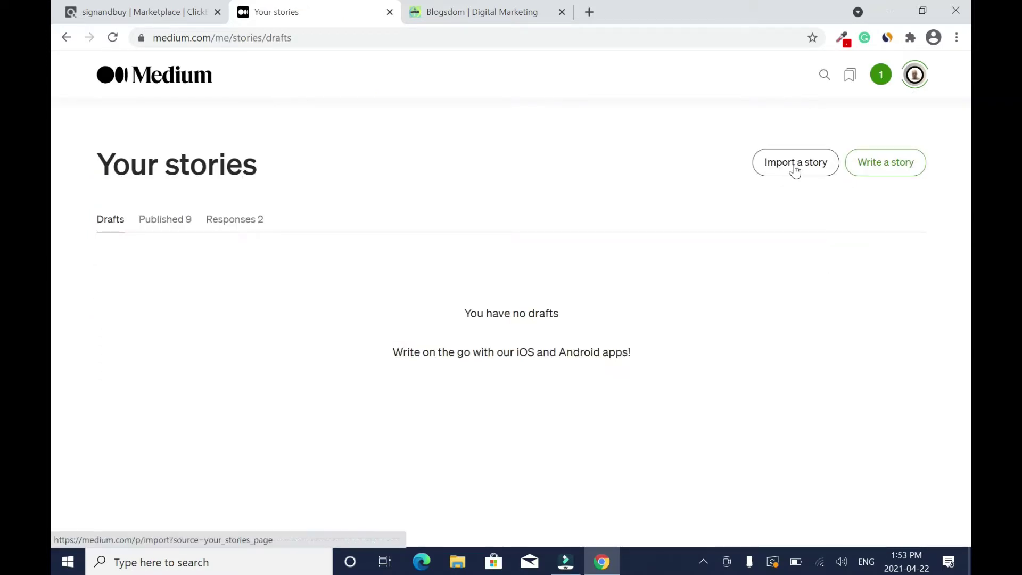
pyautogui.click(795, 168)
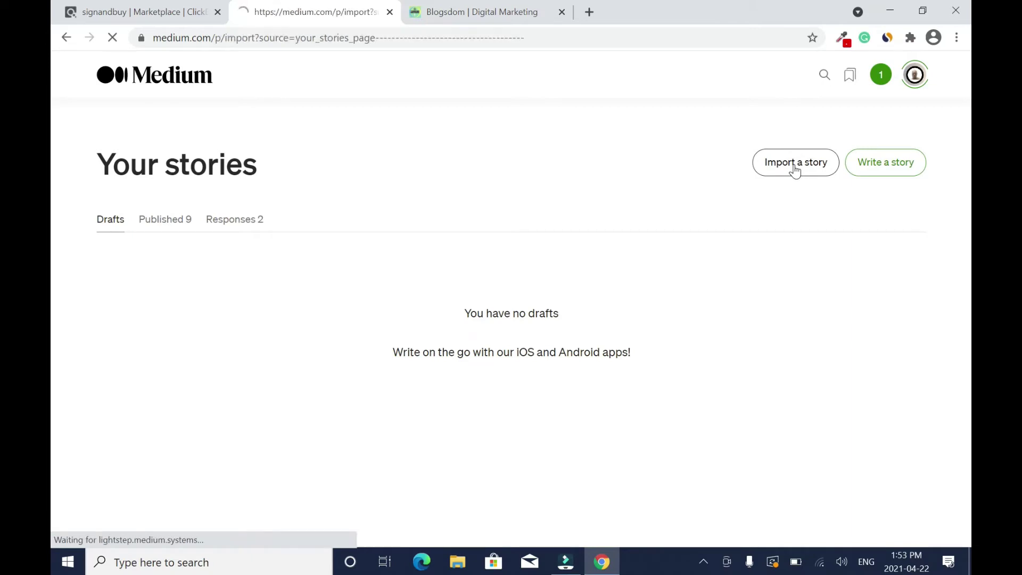
# Open the Blogsdom post 'Amazon FBA Business: Fulfillment by Amazon!' and select its URL.
pyautogui.click(476, 13)
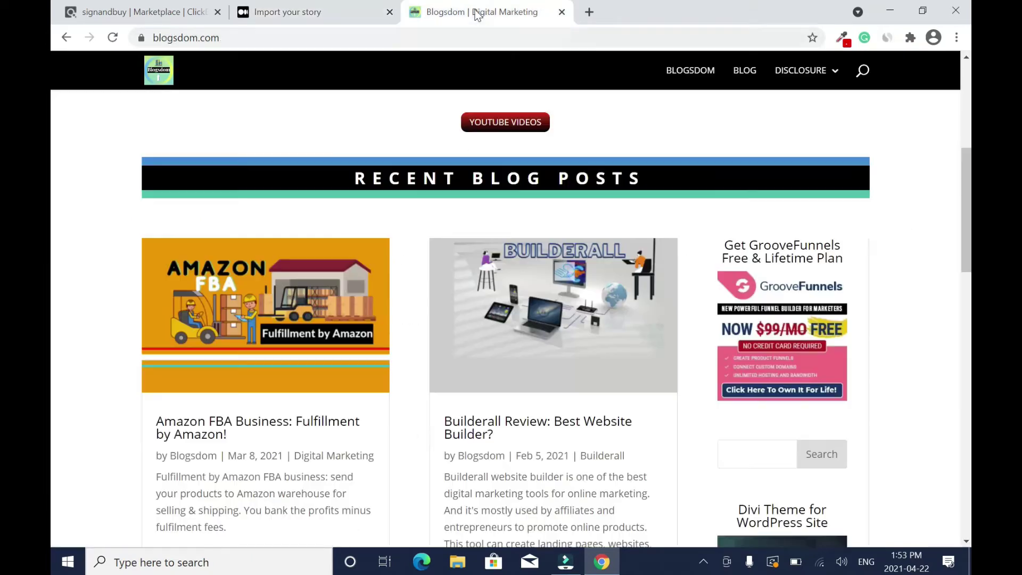
pyautogui.click(237, 426)
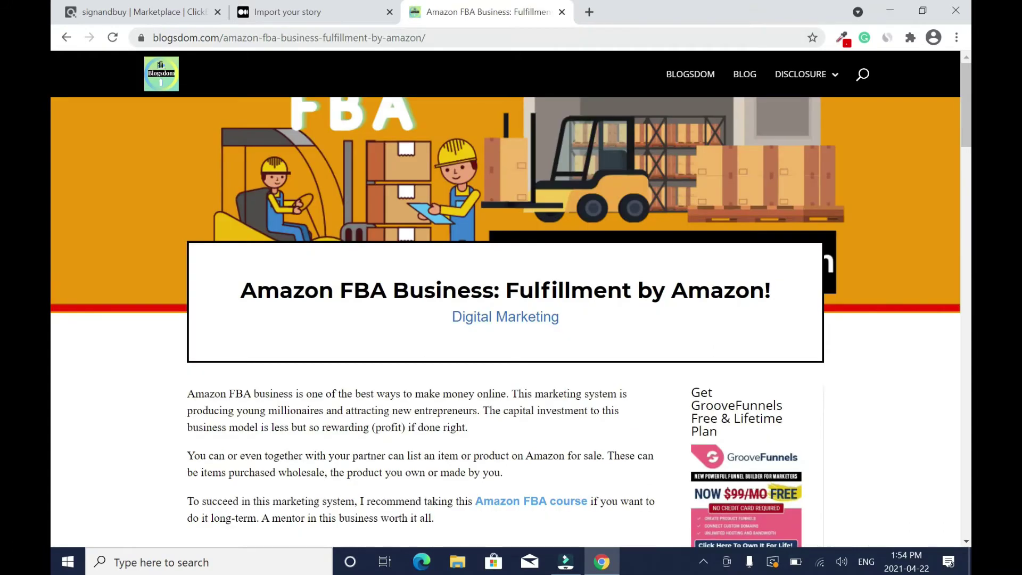
pyautogui.rightClick(340, 37)
# Paste the Amazon FBA post's URL into Medium's import field and import it, retrying after failure.
pyautogui.click(389, 113)
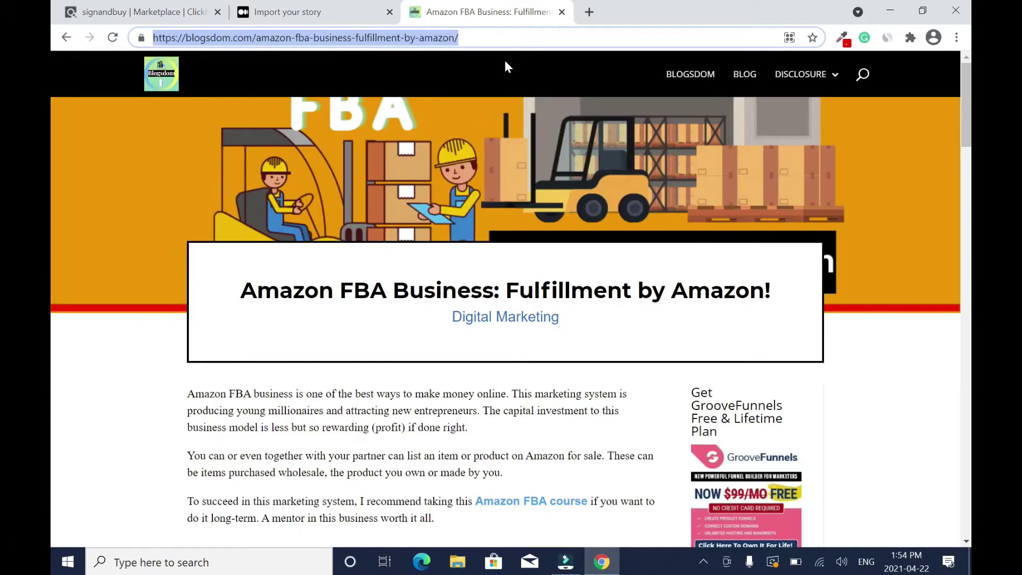
pyautogui.click(298, 12)
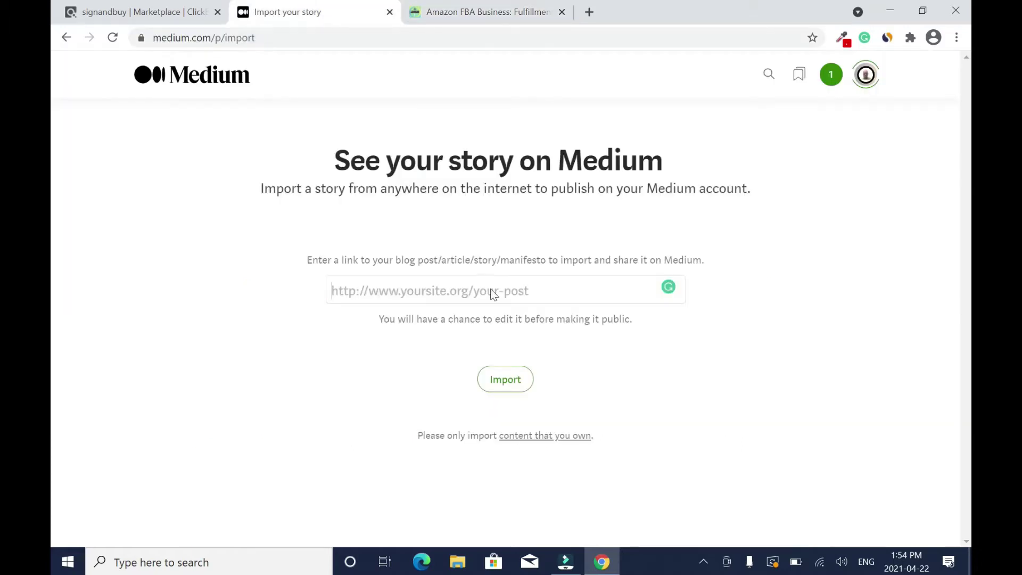
pyautogui.rightClick(517, 286)
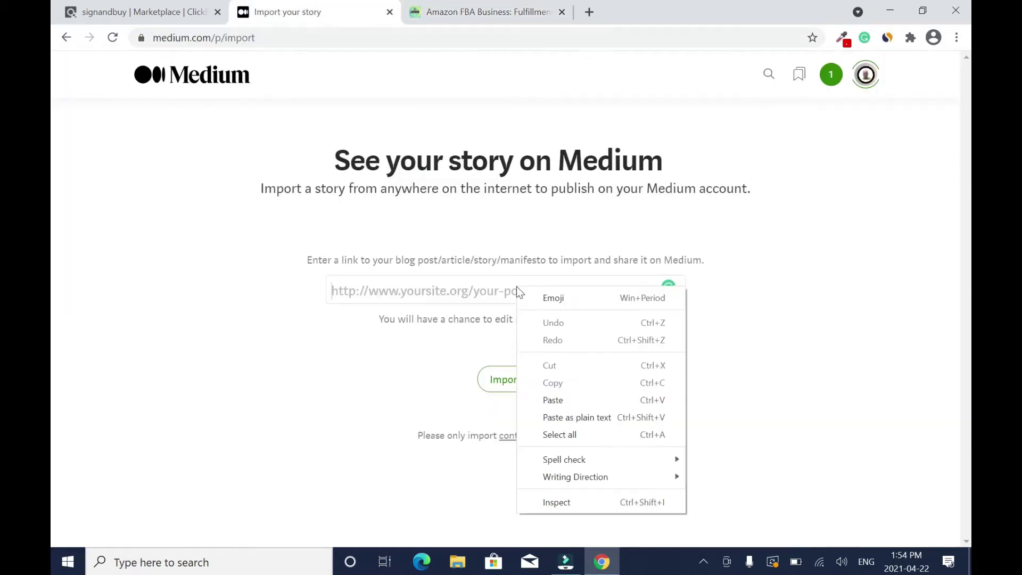
pyautogui.click(568, 398)
pyautogui.click(505, 383)
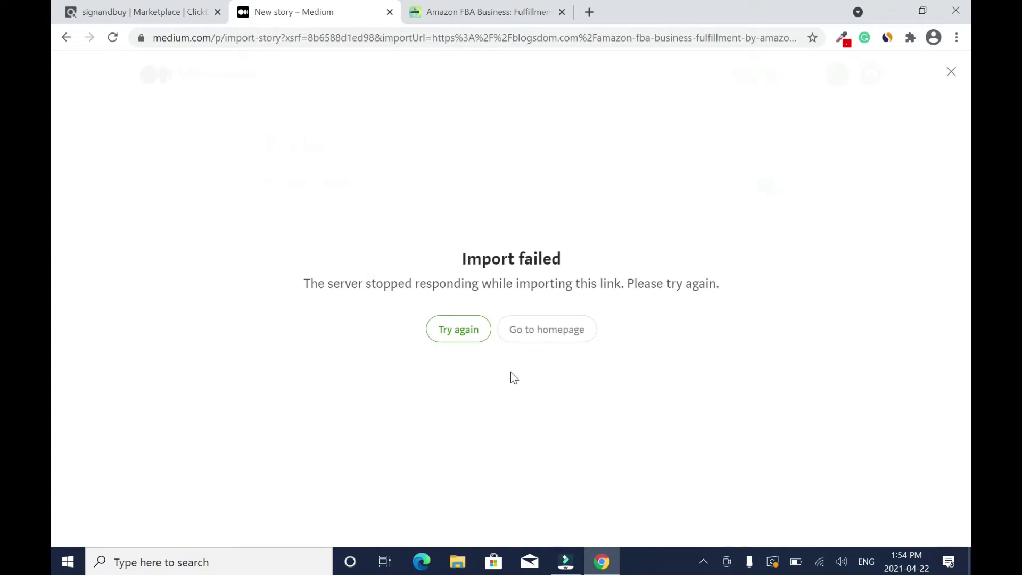
pyautogui.click(457, 330)
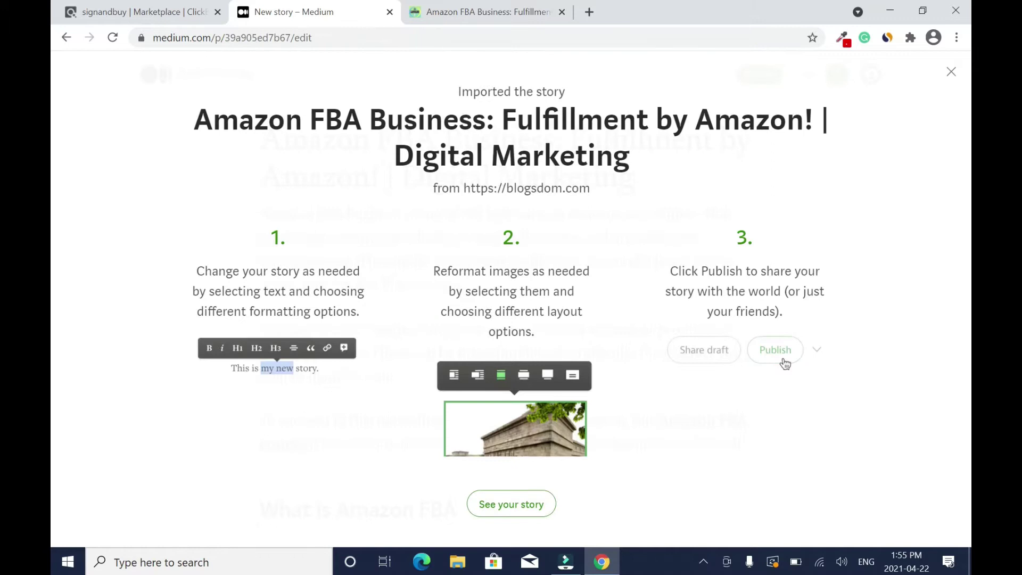
pyautogui.press('Escape')
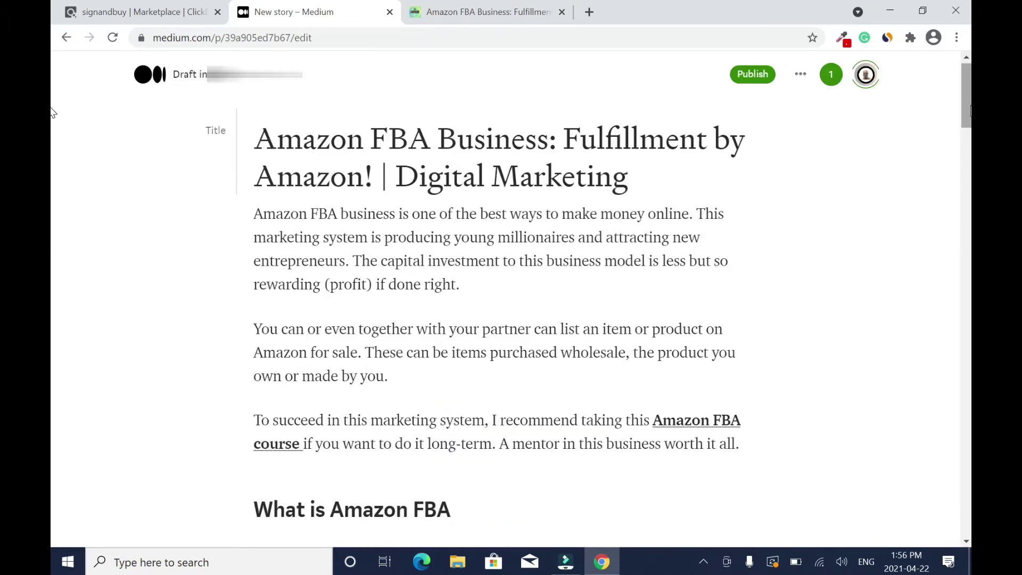
pyautogui.doubleClick(381, 179)
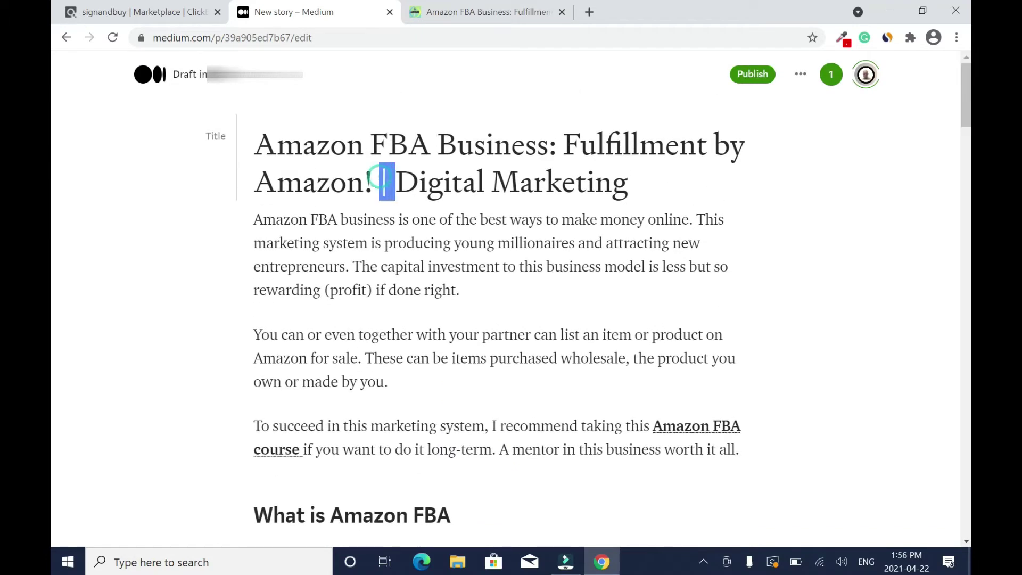
pyautogui.moveTo(381, 179); pyautogui.dragTo(629, 181)
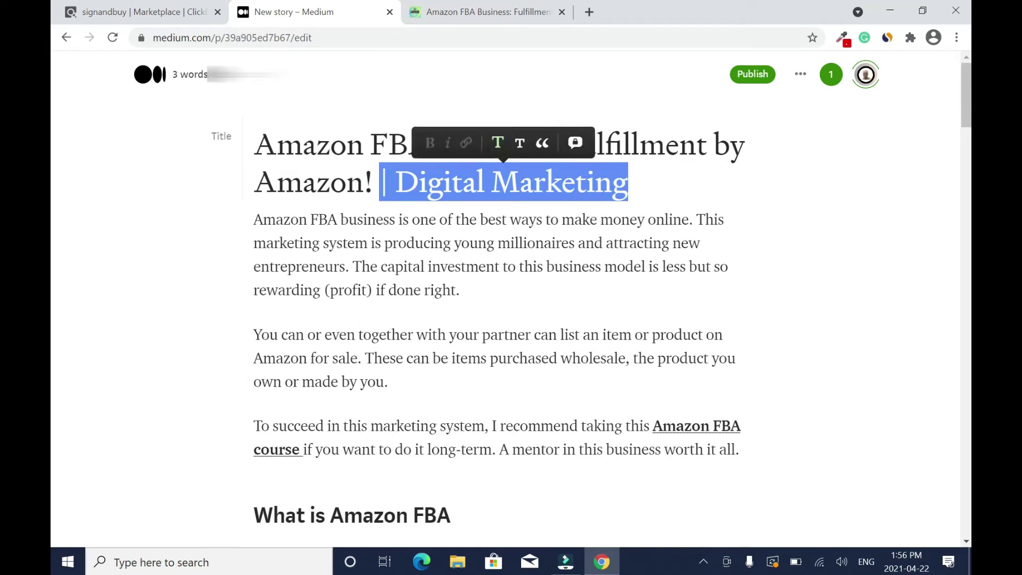
pyautogui.press('BackSpace')
pyautogui.click(451, 515)
pyautogui.scroll(-3, 451, 515)
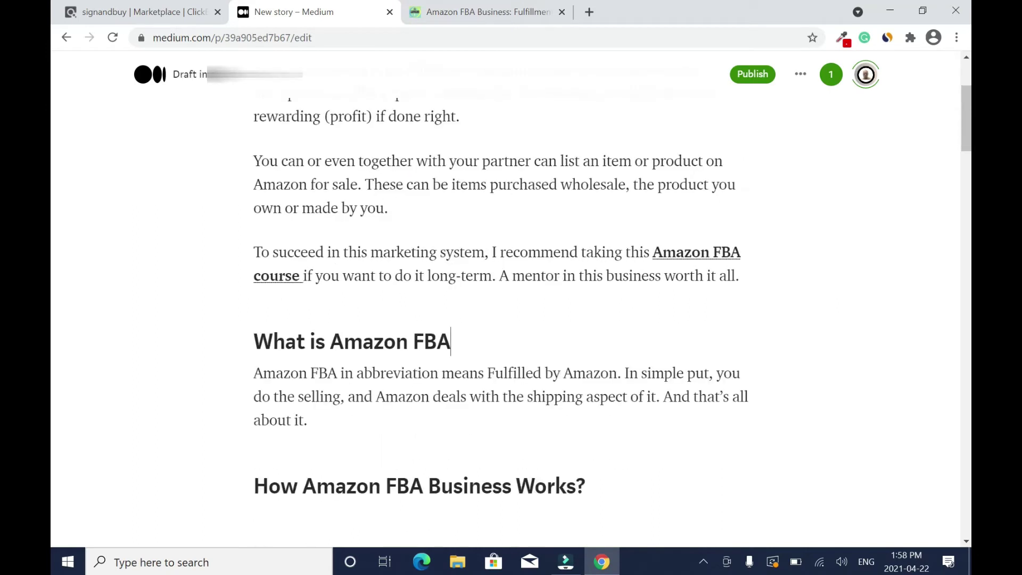
pyautogui.scroll(-3, 965, 171)
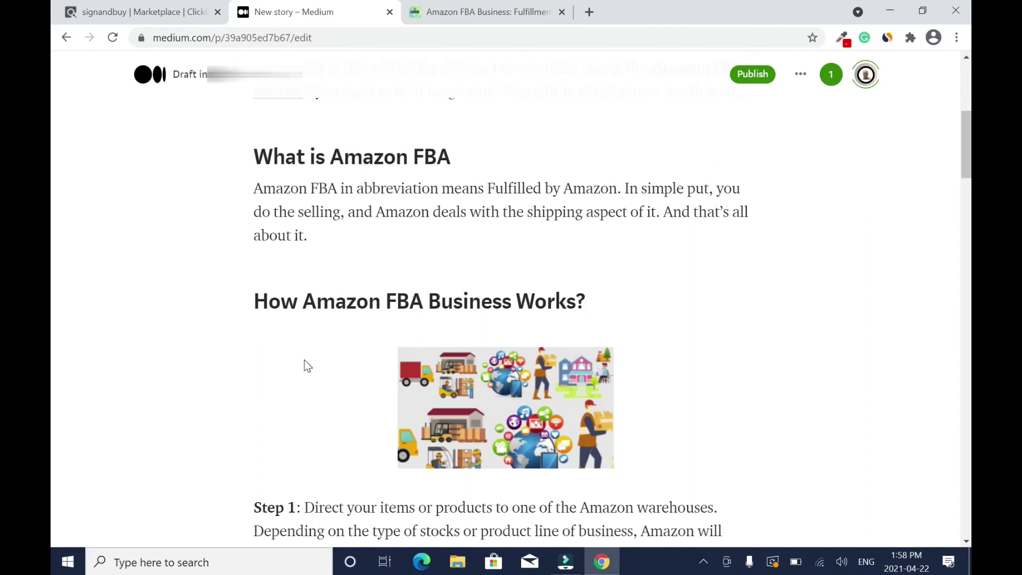
pyautogui.click(585, 300)
pyautogui.scroll(-9, 967, 165)
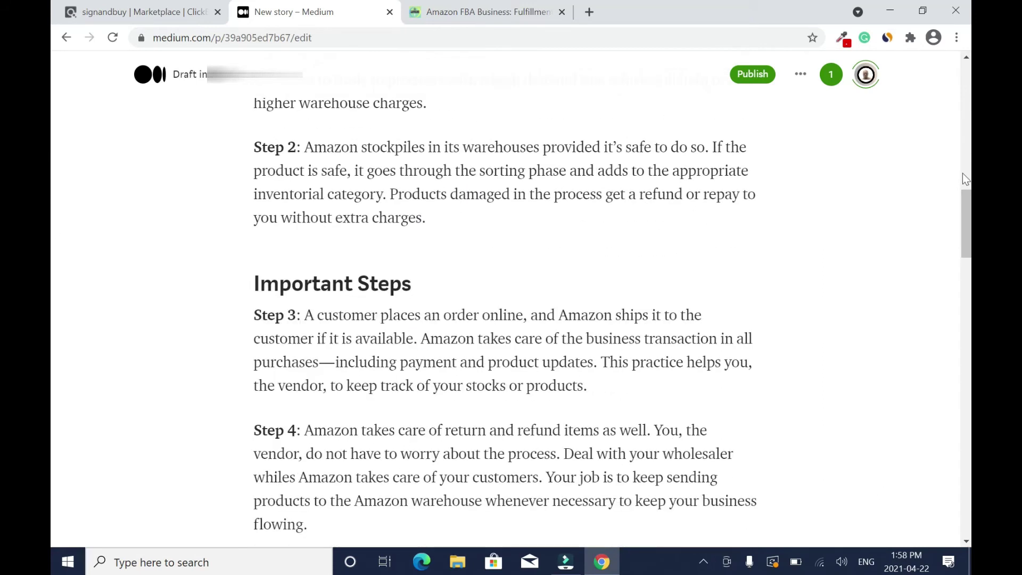
pyautogui.scroll(-8, 964, 269)
pyautogui.click(372, 342)
pyautogui.press('BackSpace')
pyautogui.scroll(-6, 506, 298)
pyautogui.click(372, 234)
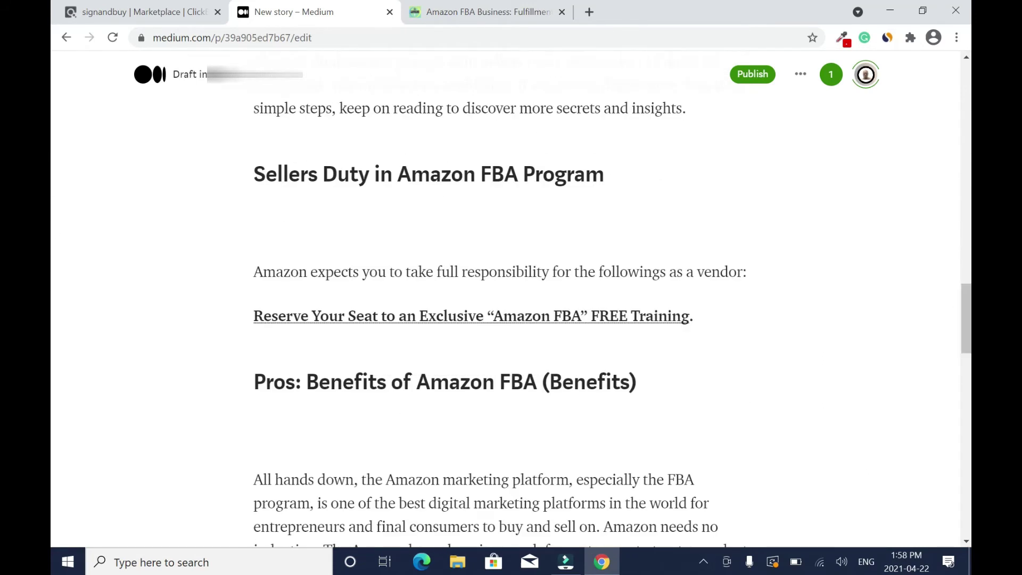
pyautogui.press('BackSpace')
pyautogui.click(410, 381)
pyautogui.press('BackSpace')
pyautogui.press('BackSpace')
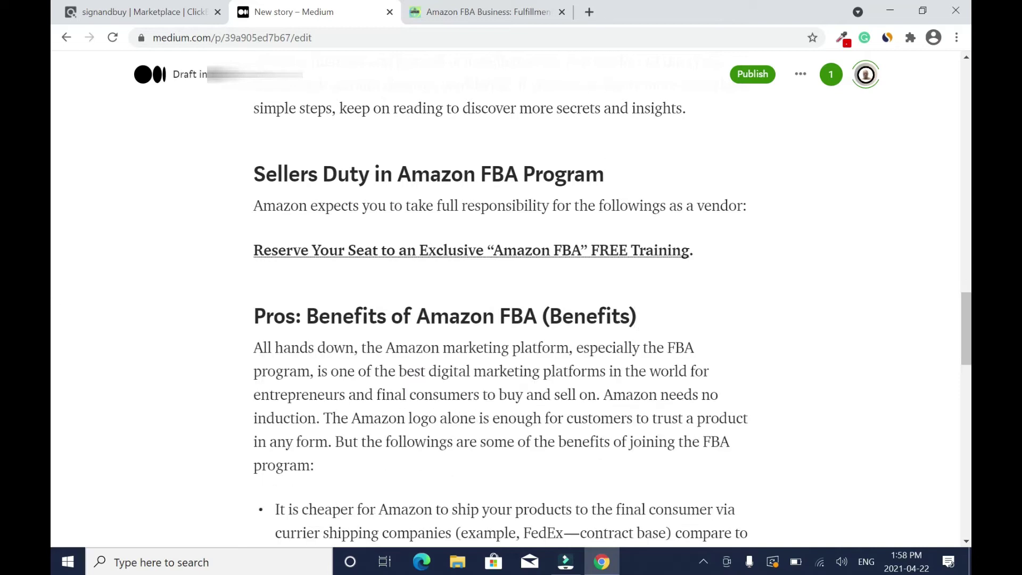
pyautogui.scroll(-3, 962, 367)
pyautogui.moveTo(963, 363); pyautogui.dragTo(958, 417)
pyautogui.click(383, 354)
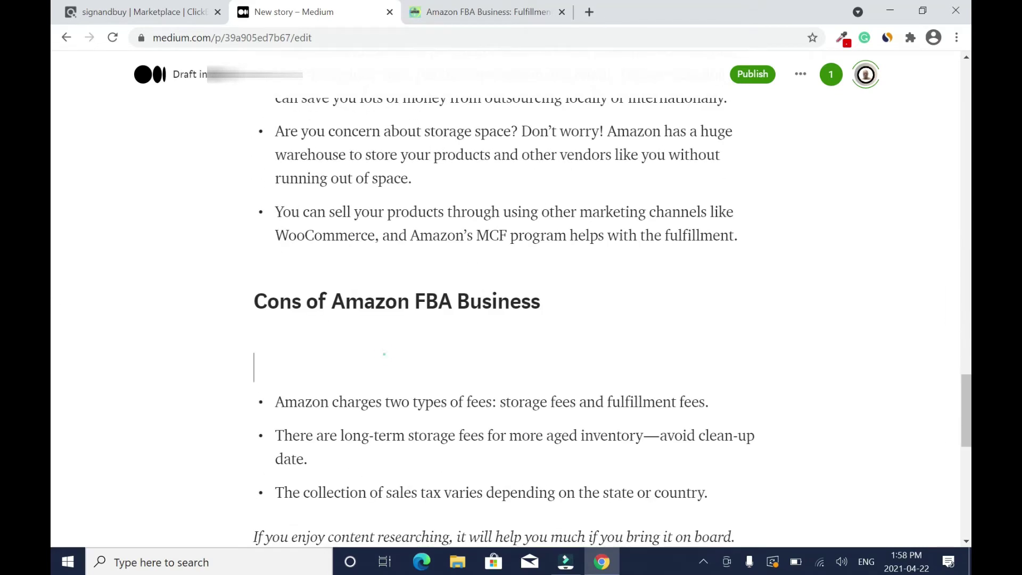
pyautogui.press('BackSpace')
pyautogui.press('BackSpace')
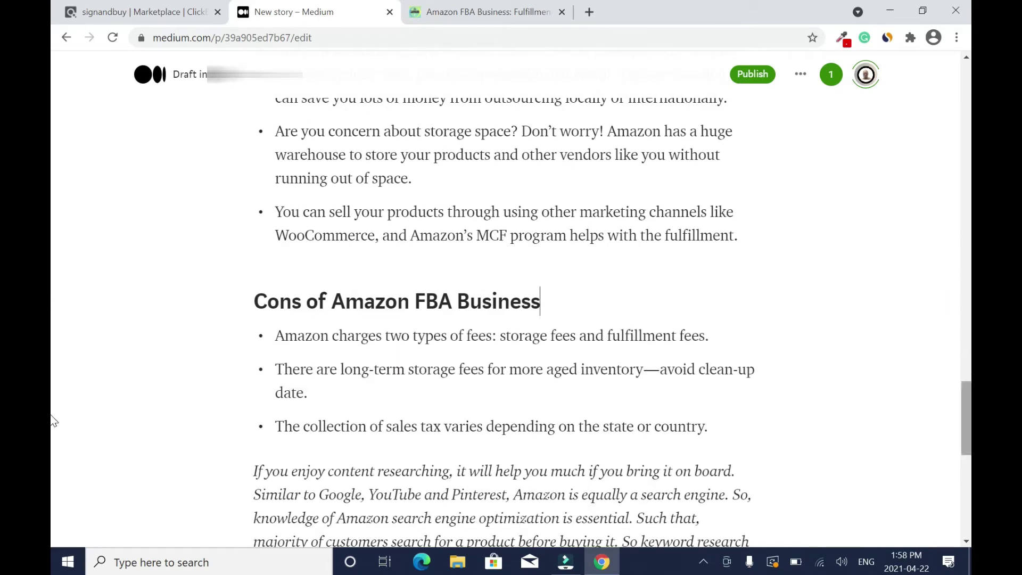
pyautogui.moveTo(963, 426); pyautogui.dragTo(964, 482)
pyautogui.click(489, 295)
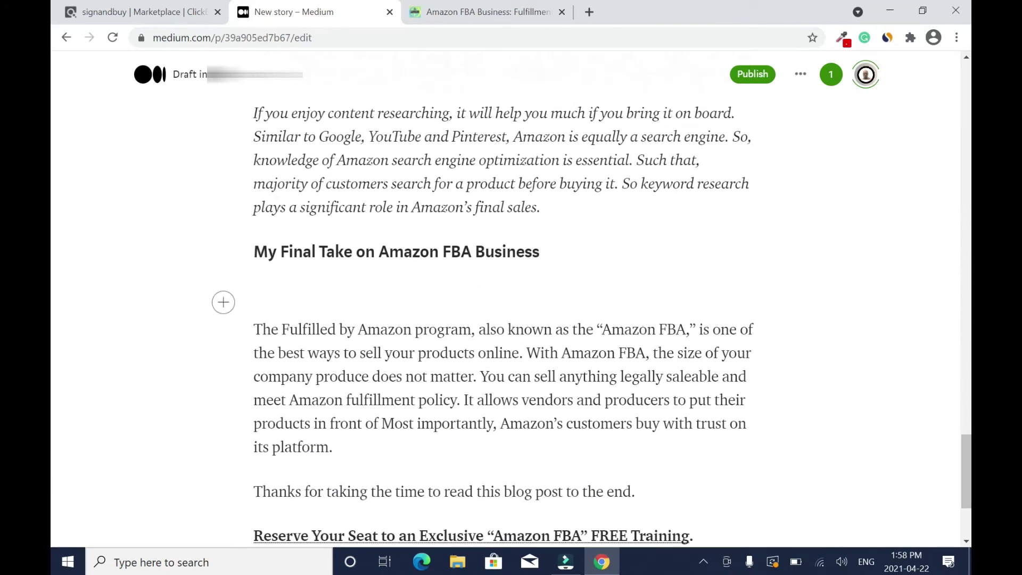
pyautogui.press('BackSpace')
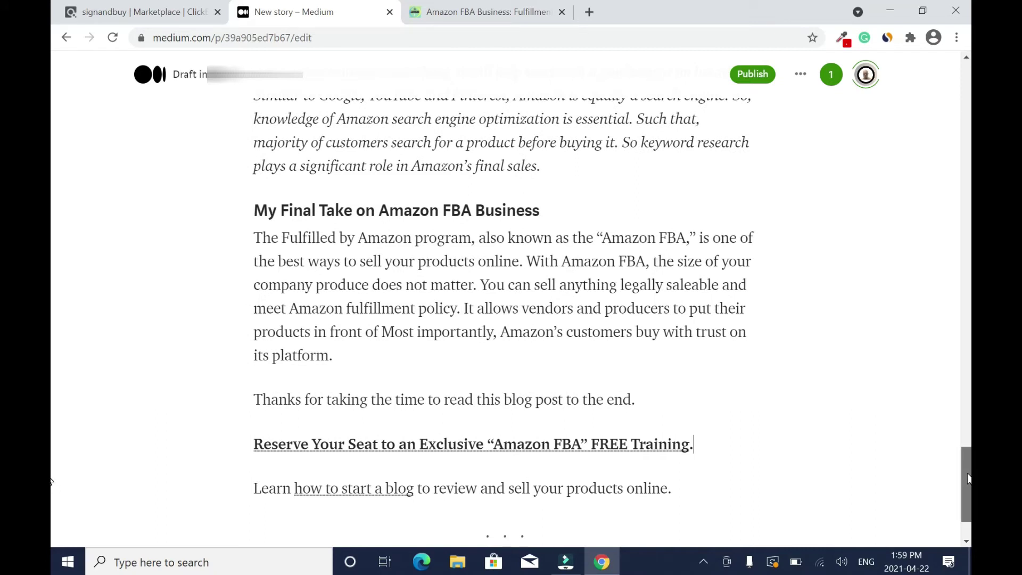
pyautogui.scroll(1, 969, 477)
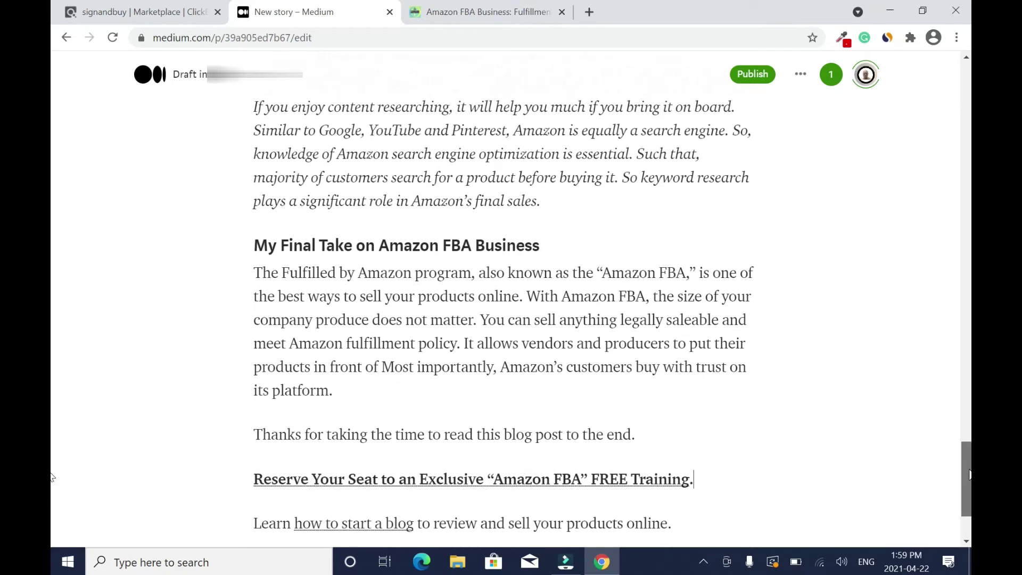
pyautogui.scroll(-1, 51, 479)
pyautogui.scroll(1, 53, 468)
pyautogui.moveTo(968, 469); pyautogui.dragTo(969, 92)
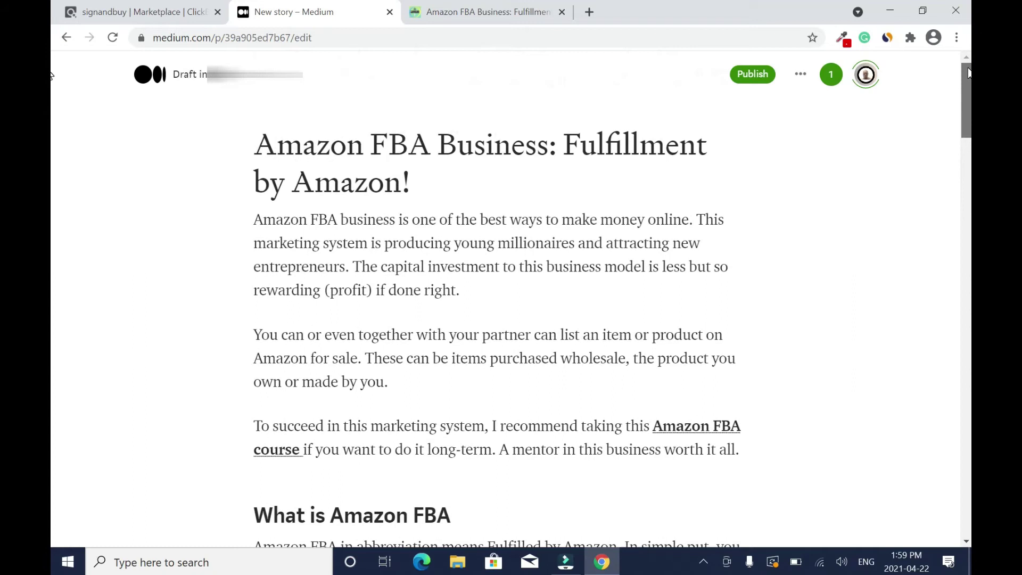
pyautogui.scroll(-3, 52, 88)
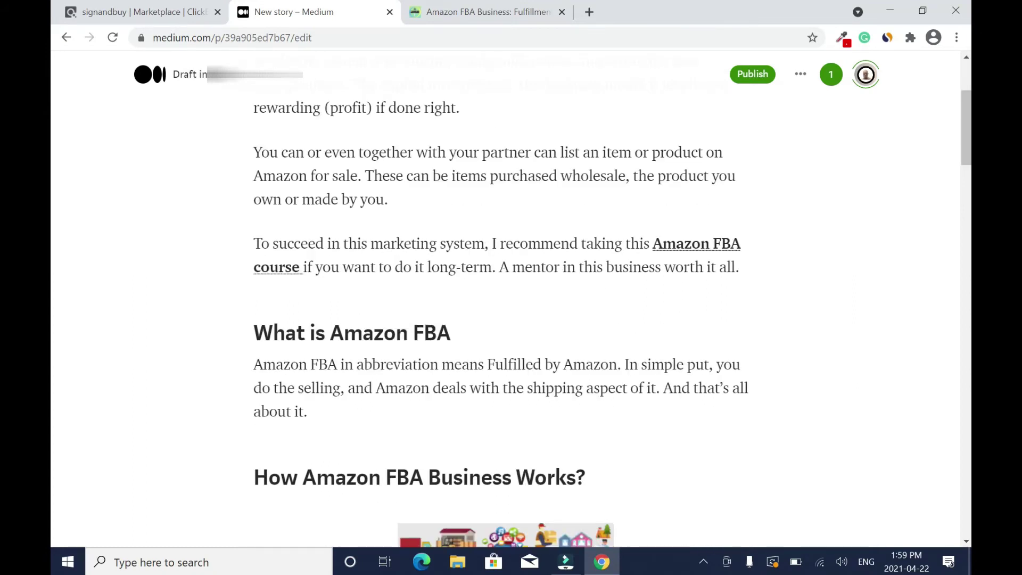
# Insert the Unsplash 'amazon' photo of a phone with the Amazon logo below the title.
pyautogui.scroll(3, 53, 120)
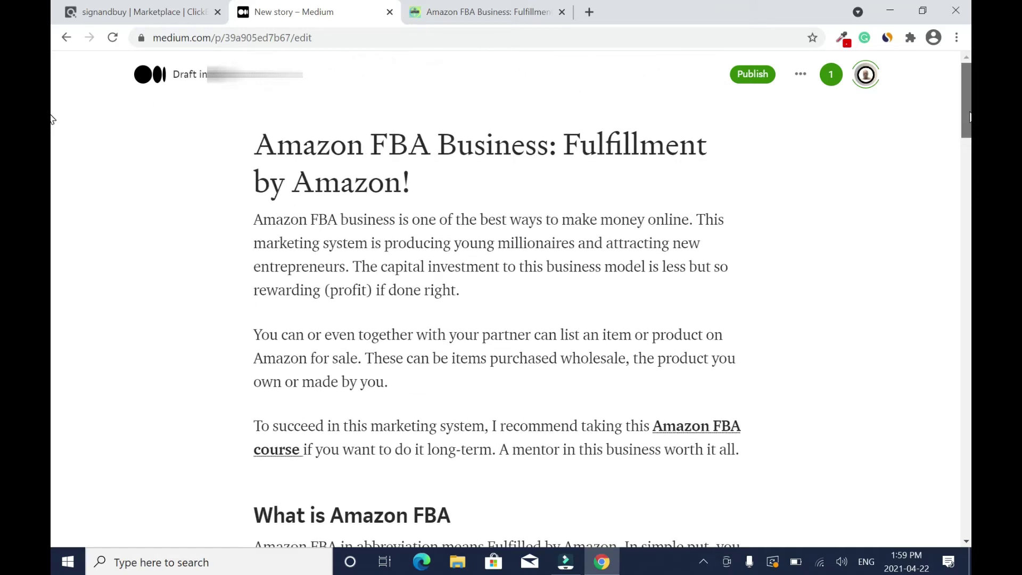
pyautogui.press('Return')
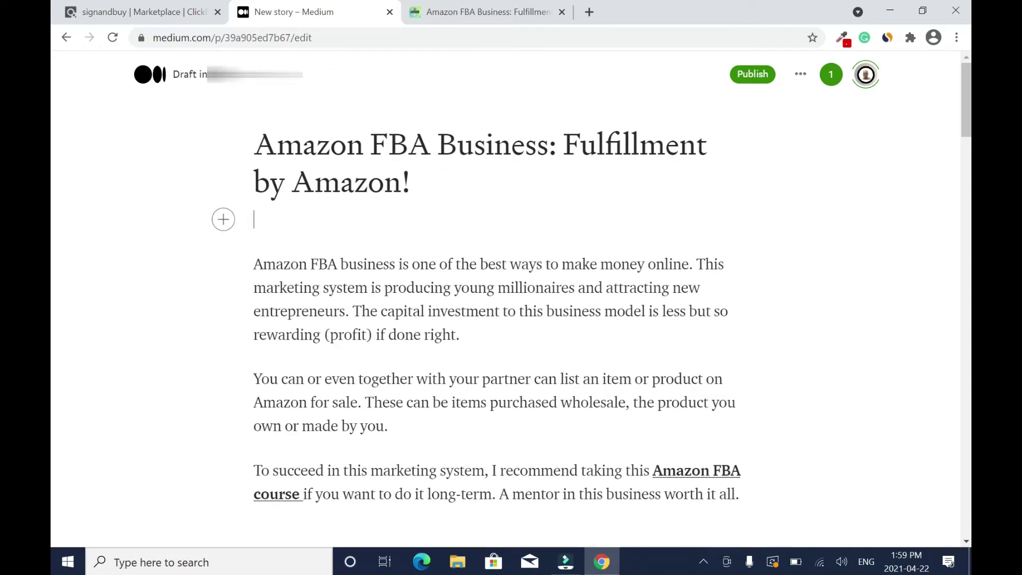
pyautogui.click(223, 220)
pyautogui.click(292, 219)
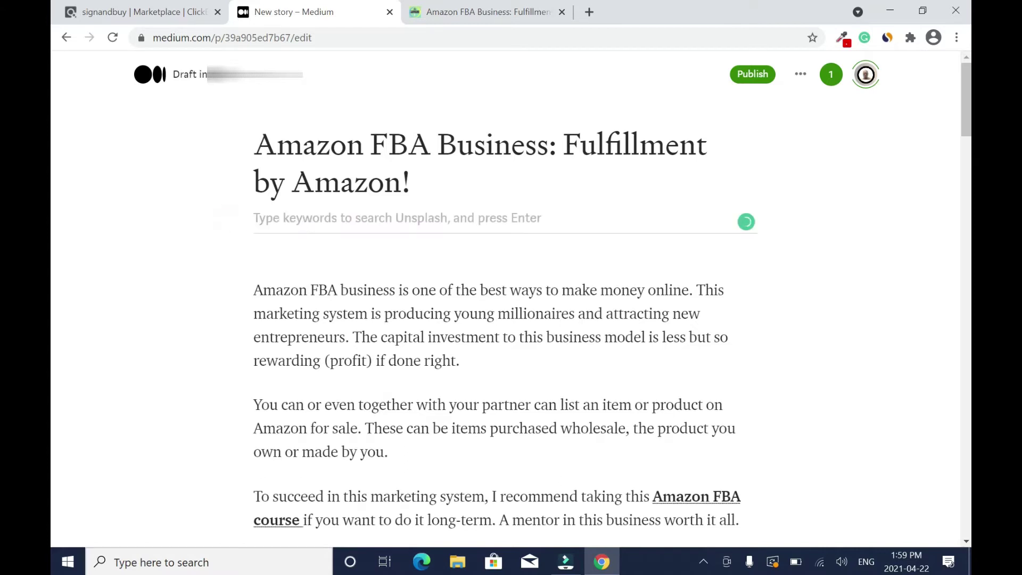
pyautogui.write('amazon')
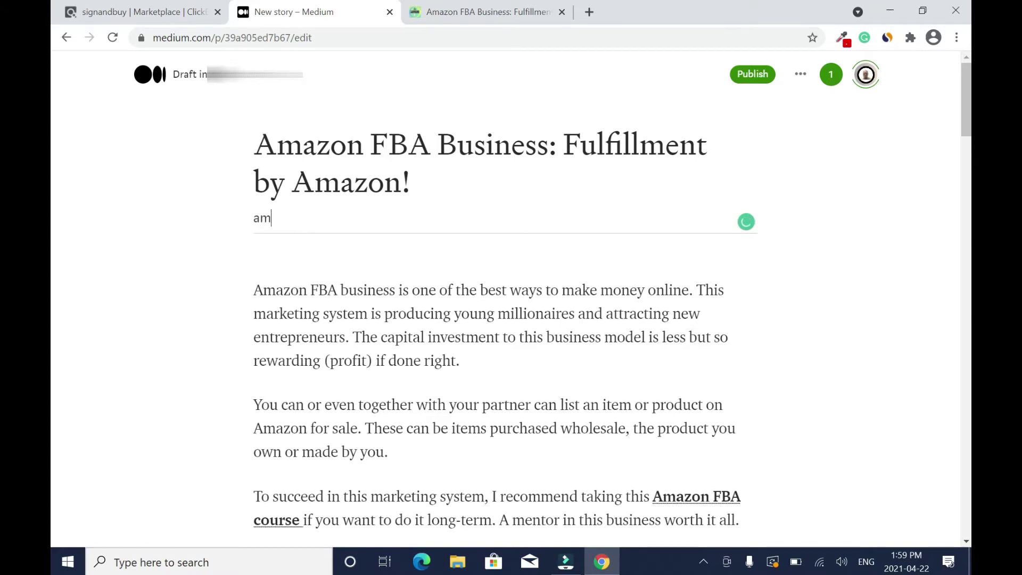
pyautogui.press('Return')
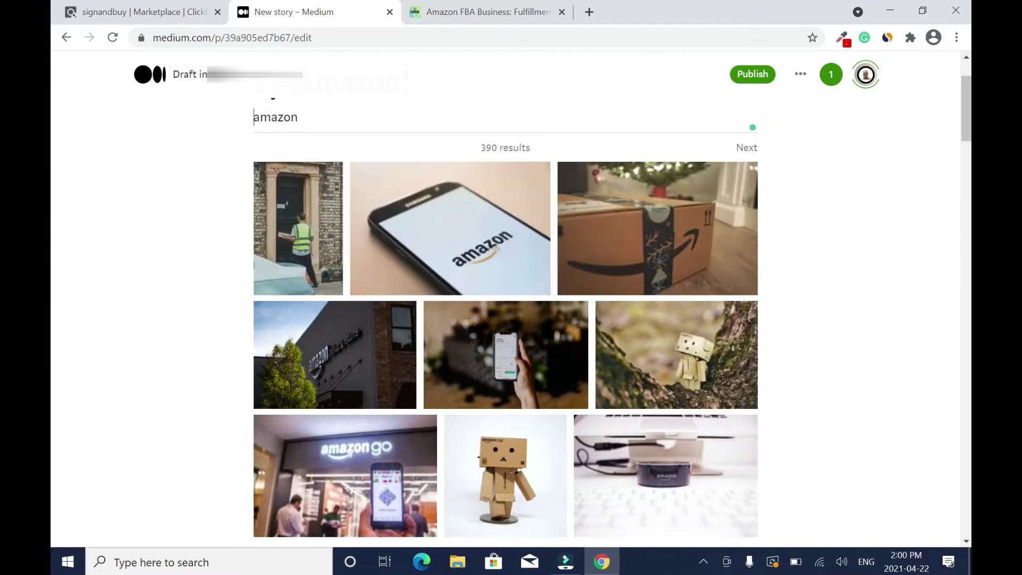
pyautogui.click(479, 257)
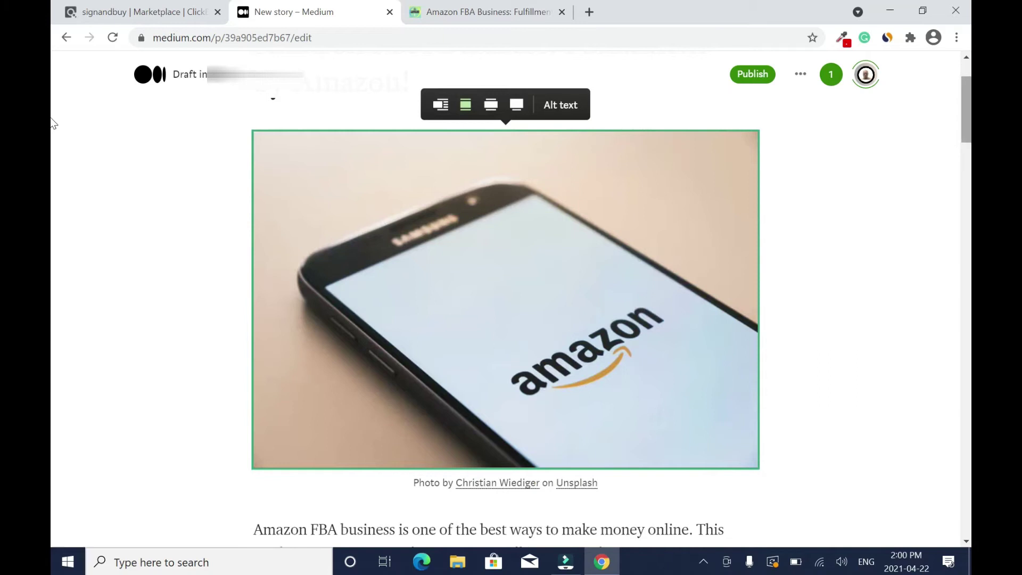
pyautogui.scroll(2, 53, 120)
pyautogui.scroll(-4, 52, 119)
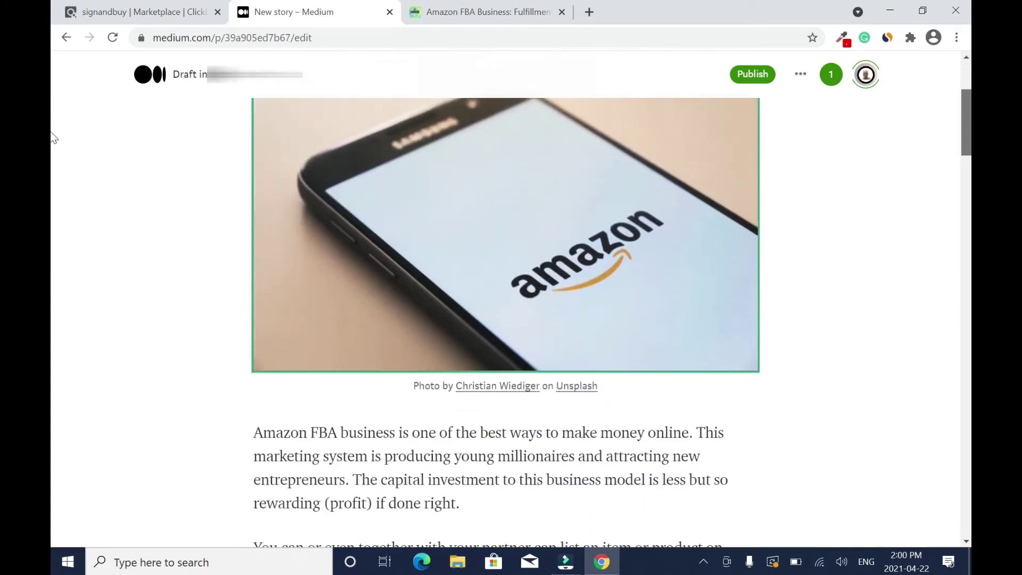
pyautogui.scroll(2, 962, 110)
pyautogui.scroll(-1, 967, 132)
pyautogui.scroll(-7, 55, 171)
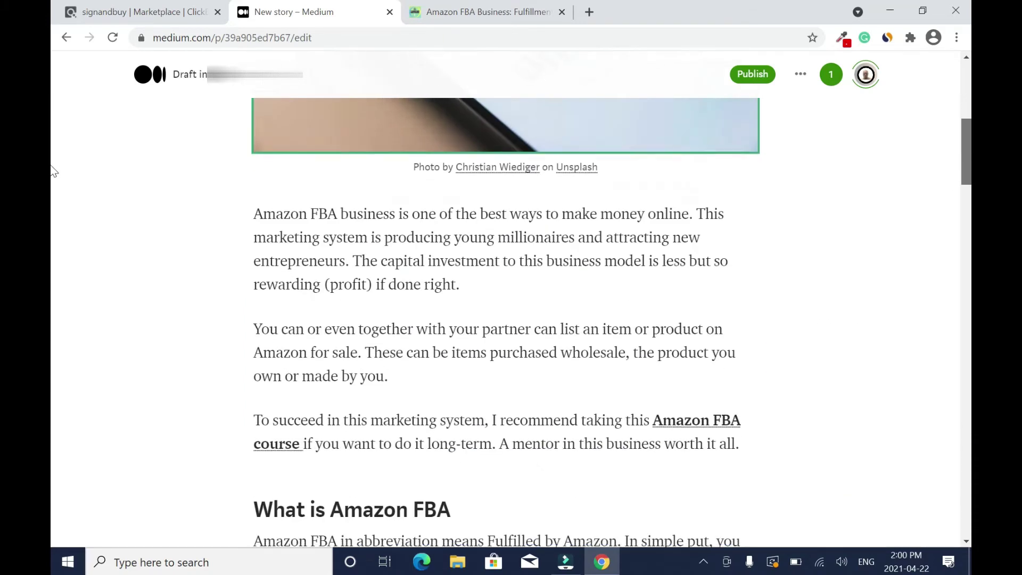
pyautogui.scroll(1, 55, 171)
pyautogui.scroll(-1, 53, 178)
pyautogui.scroll(-3, 52, 189)
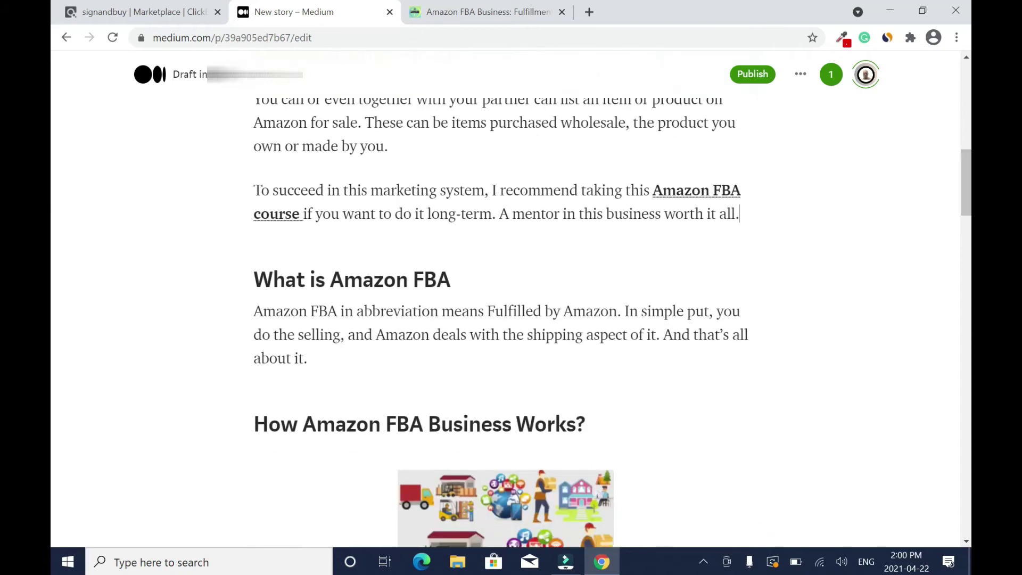
# Paste the book's sales headline into the draft and prefix it with 'Learn How to'.
pyautogui.hotkey('ctrl', 'shift', 'Tab')
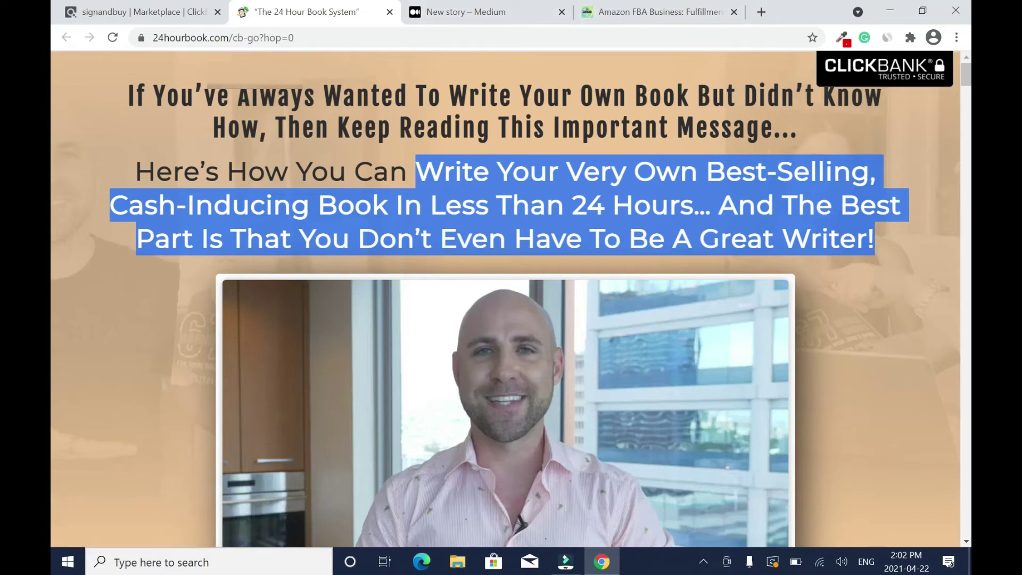
pyautogui.click(432, 13)
pyautogui.write('Write Your Very Own Best-Selling, Cash-Inducing Book In Less Than 24 Hours... And The Best Part Is That You Don’t Even Have To Be A Great Writer!')
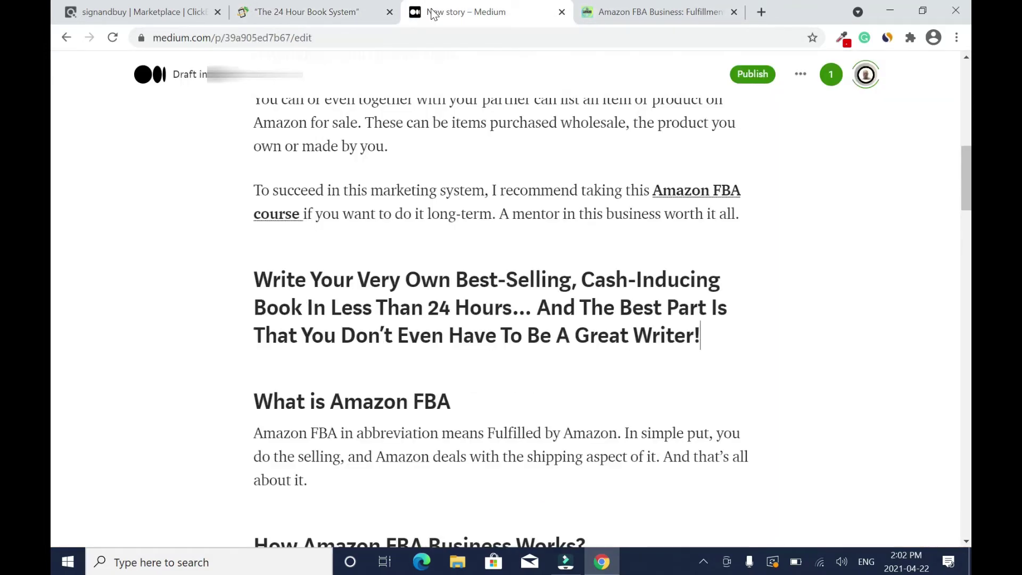
pyautogui.click(254, 280)
pyautogui.write('Lear')
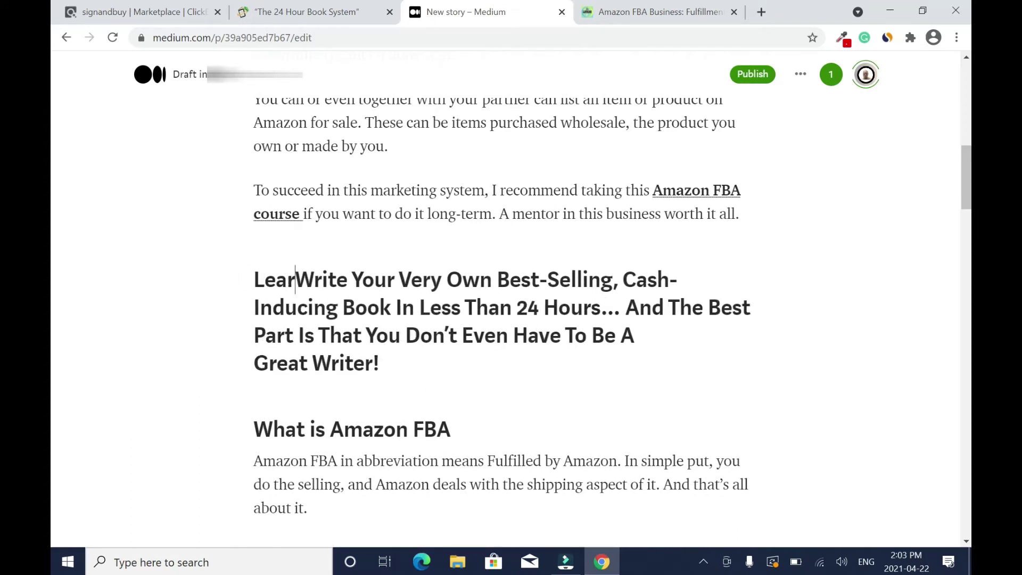
pyautogui.write('n ')
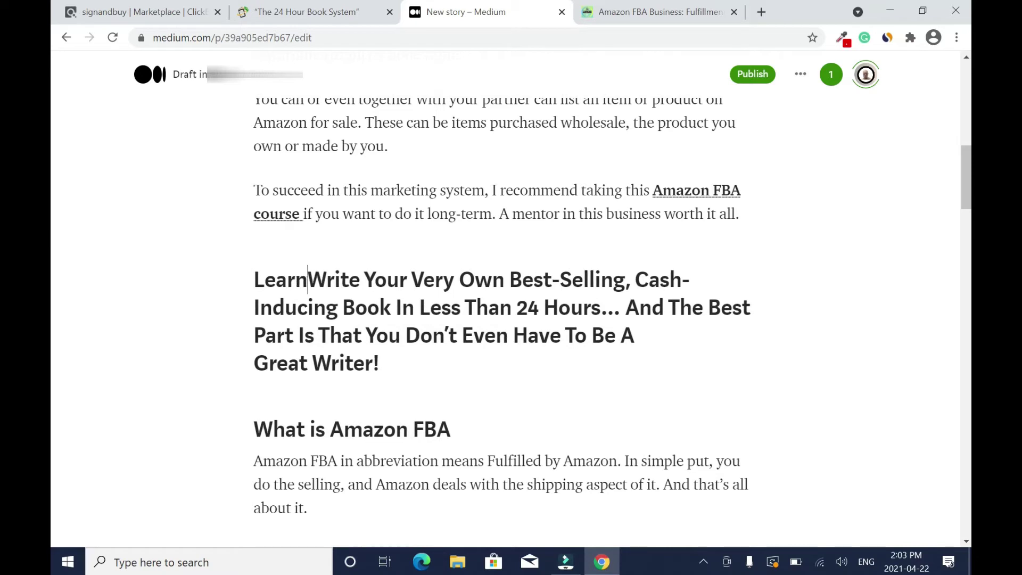
pyautogui.write('How t')
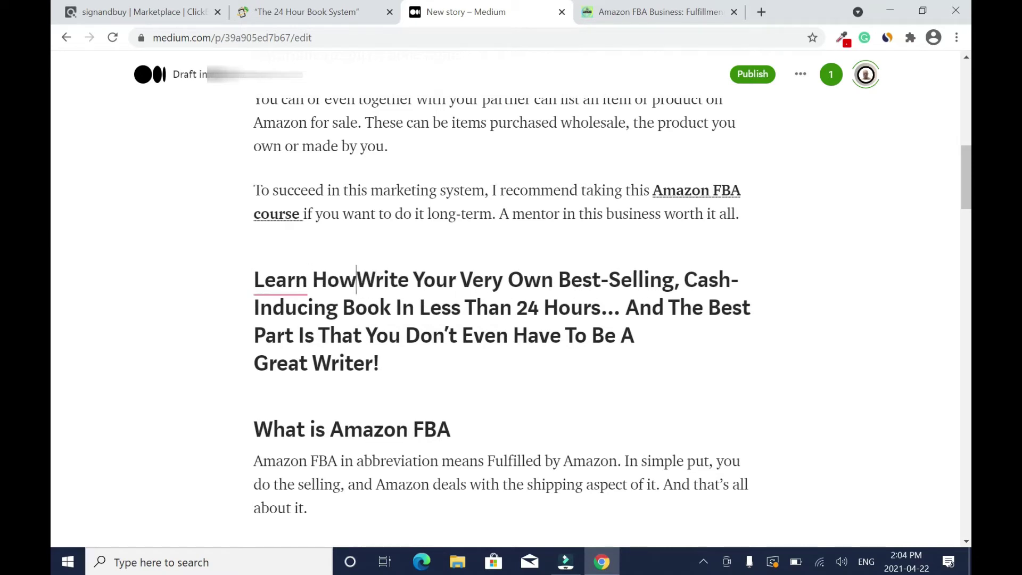
pyautogui.write('O')
pyautogui.press('BackSpace')
pyautogui.press('BackSpace')
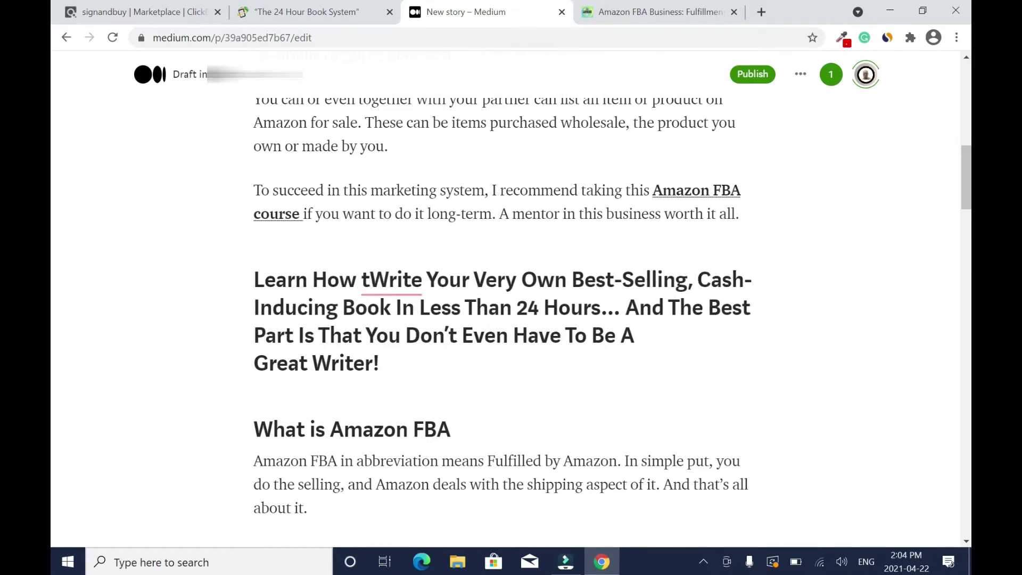
pyautogui.write('o')
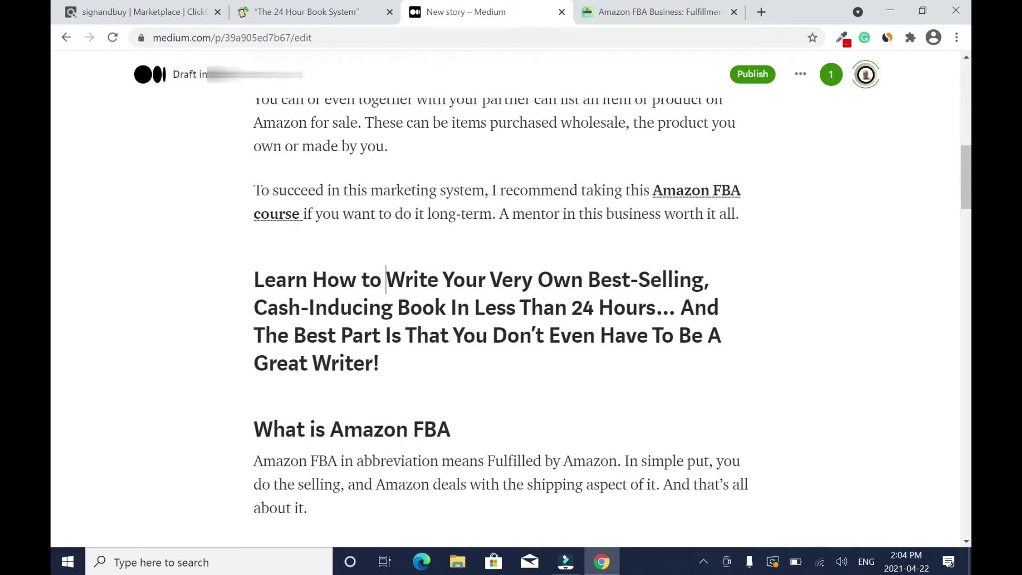
# Replace the headline's ending with ', and Make Money on Amazon.' and make it body text.
pyautogui.hotkey('ctrl', 'shift', 'Down')
pyautogui.press('BackSpace')
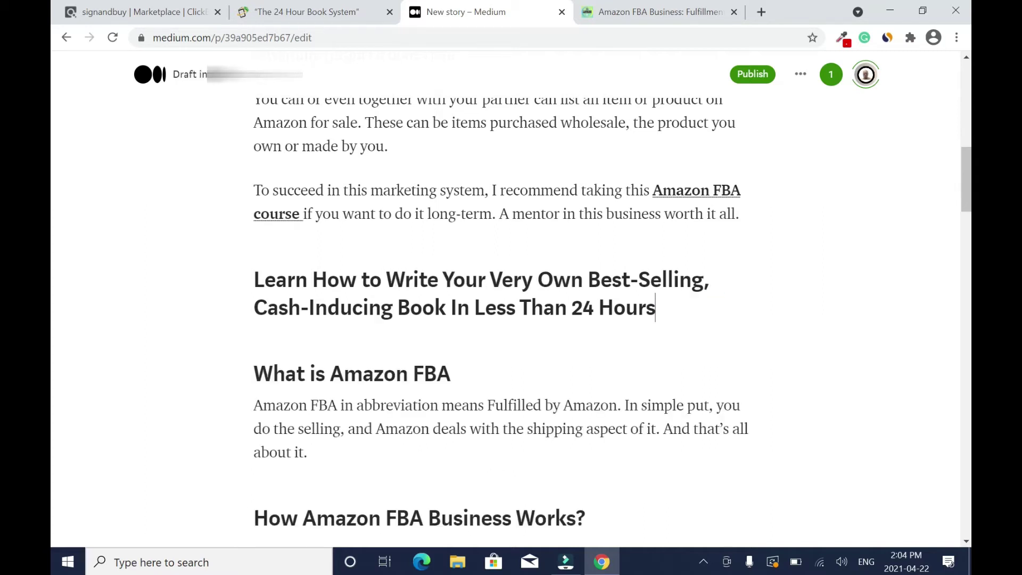
pyautogui.write(', and Make Money on Amazon.')
pyautogui.moveTo(255, 279); pyautogui.dragTo(488, 335)
pyautogui.click(476, 248)
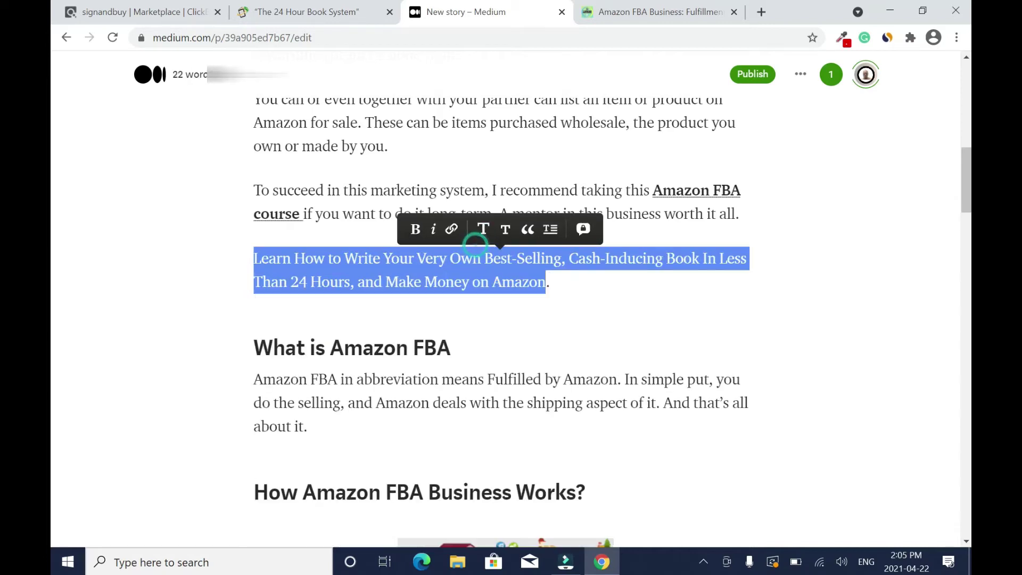
# Generate a HopLink for the 24-hour book offer with tracking ID 'medium', copy it, and close the generator.
pyautogui.click(453, 229)
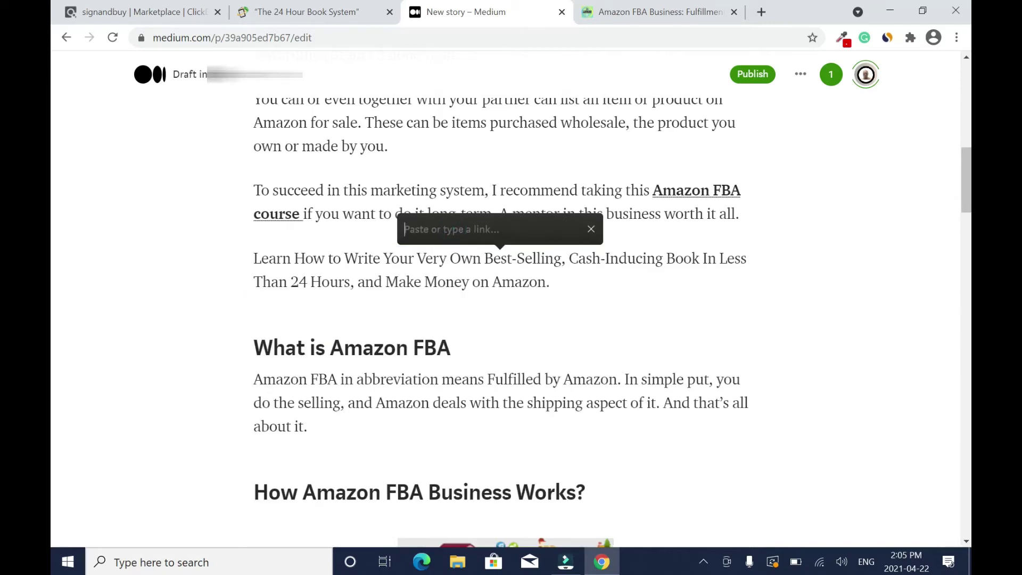
pyautogui.hotkey('ctrl', '1')
pyautogui.click(586, 310)
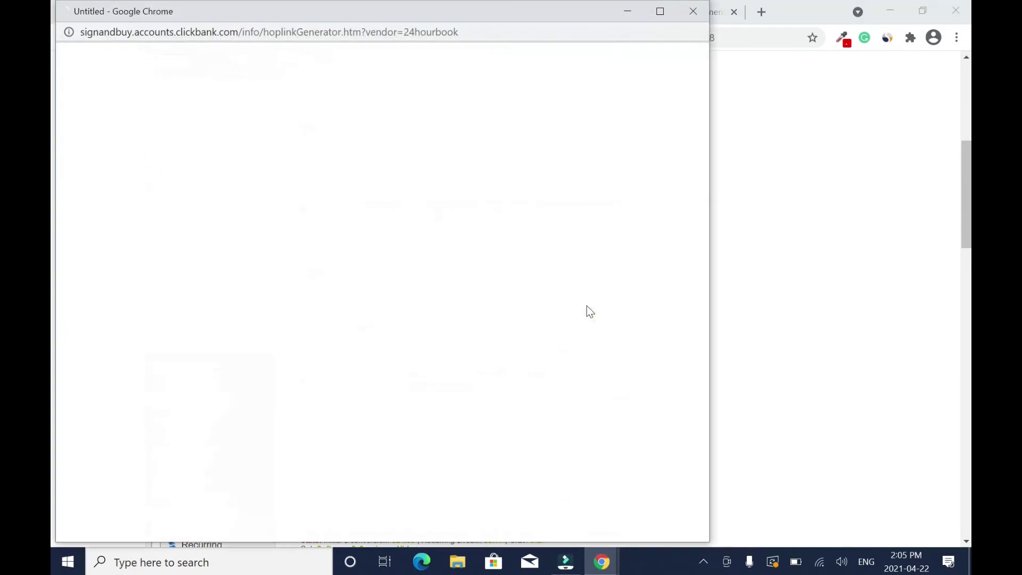
pyautogui.click(277, 162)
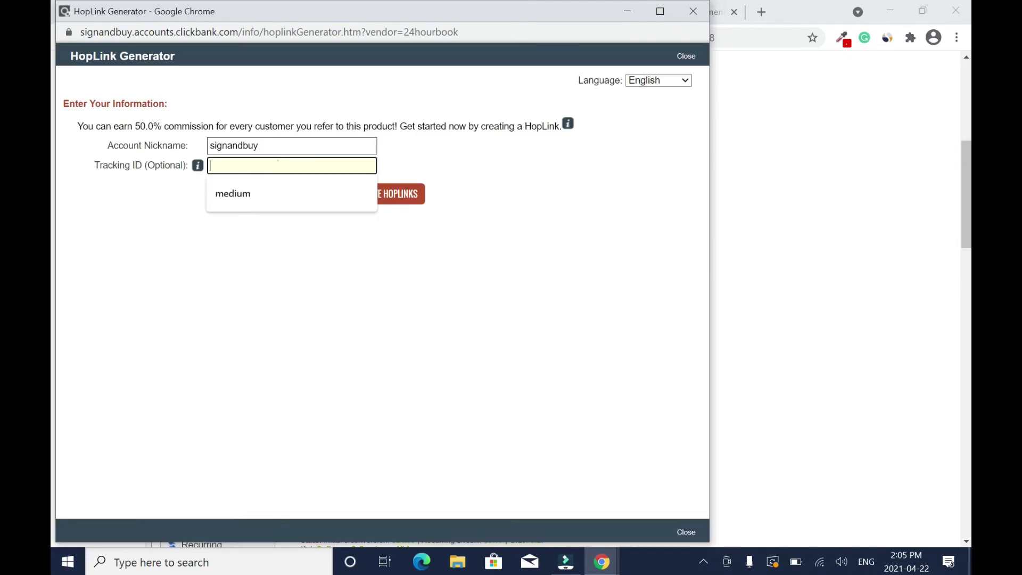
pyautogui.click(253, 198)
pyautogui.click(387, 196)
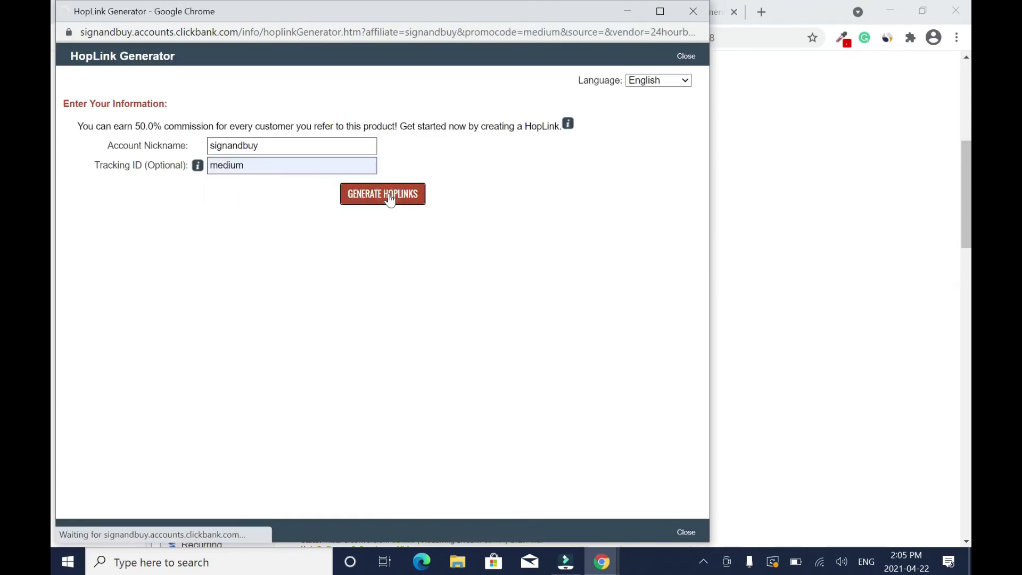
pyautogui.click(643, 290)
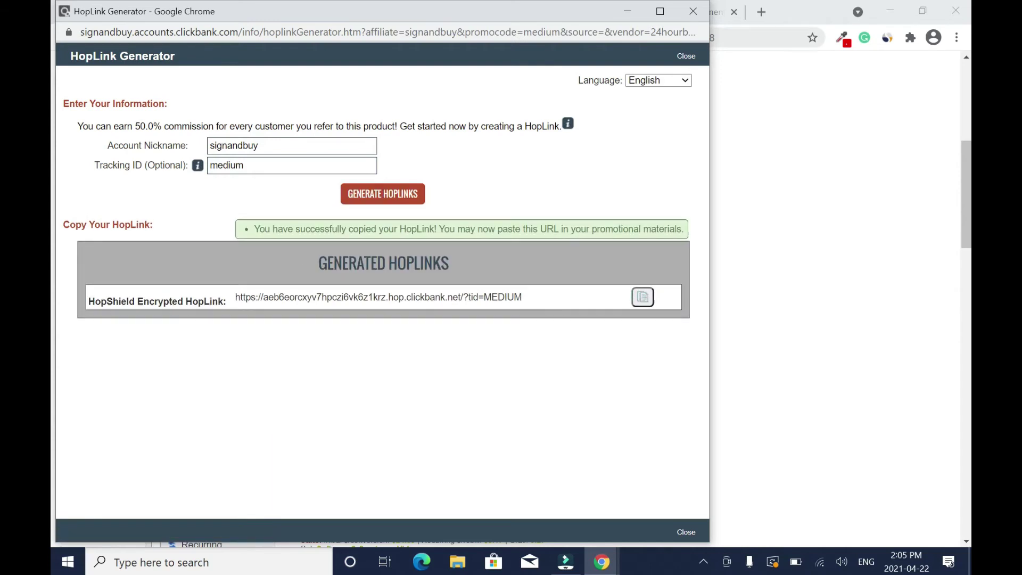
pyautogui.click(693, 11)
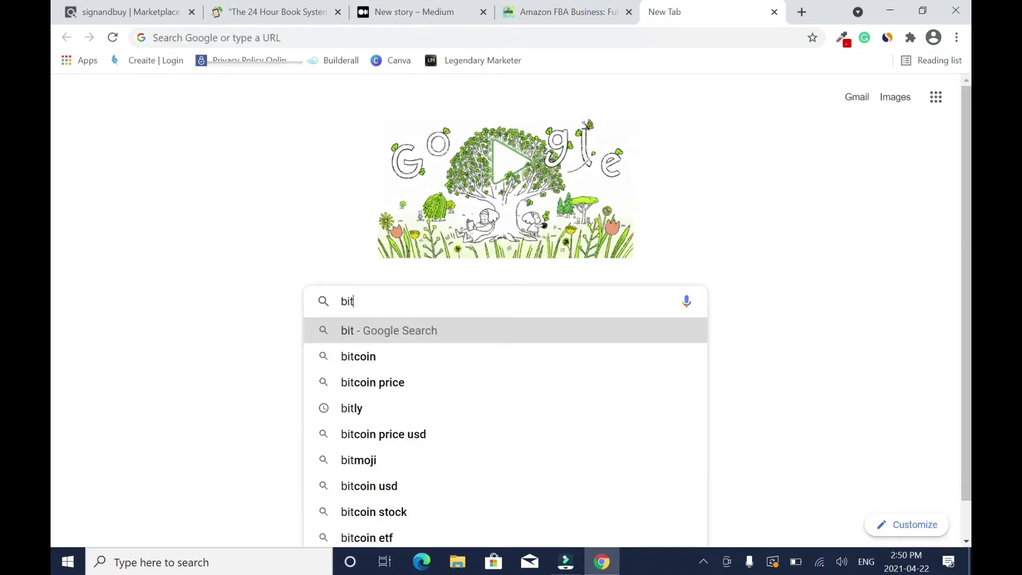
pyautogui.click(368, 405)
pyautogui.click(347, 211)
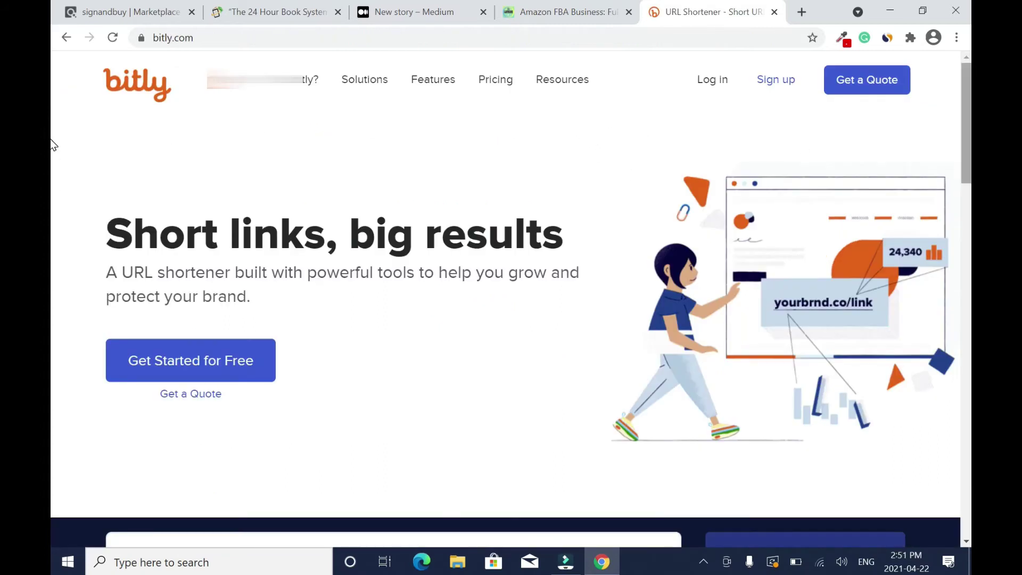
pyautogui.scroll(-5, 53, 152)
pyautogui.hotkey('ctrl', 'v')
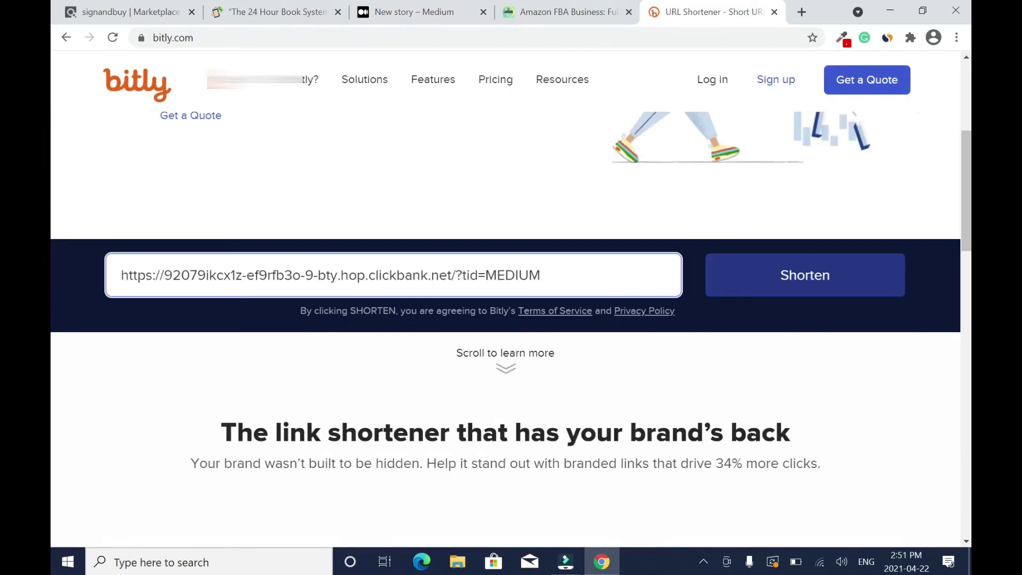
pyautogui.click(839, 289)
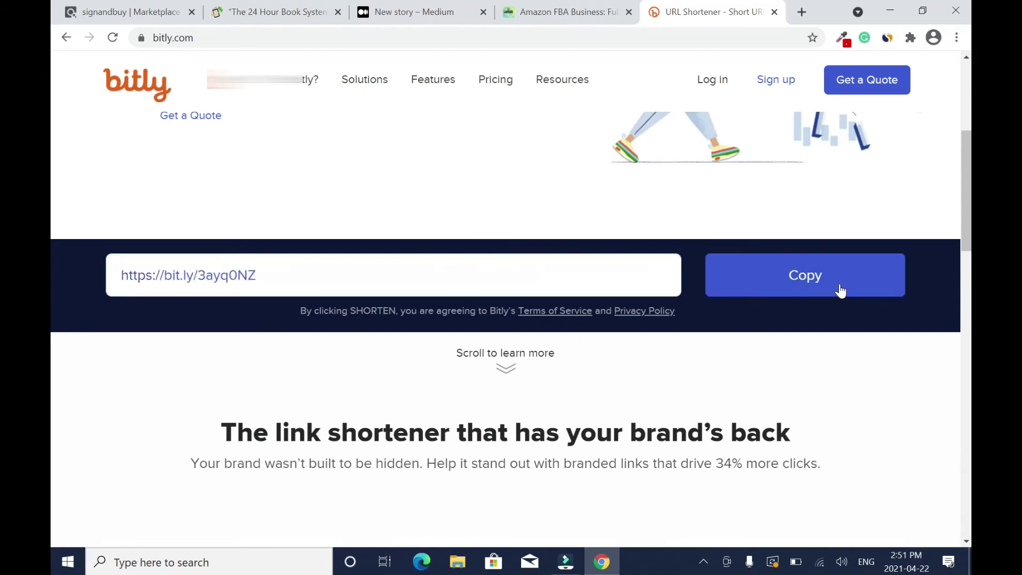
pyautogui.click(839, 290)
# Link the bold book-writing promo line in the Medium draft to the bit.ly URL.
pyautogui.click(406, 13)
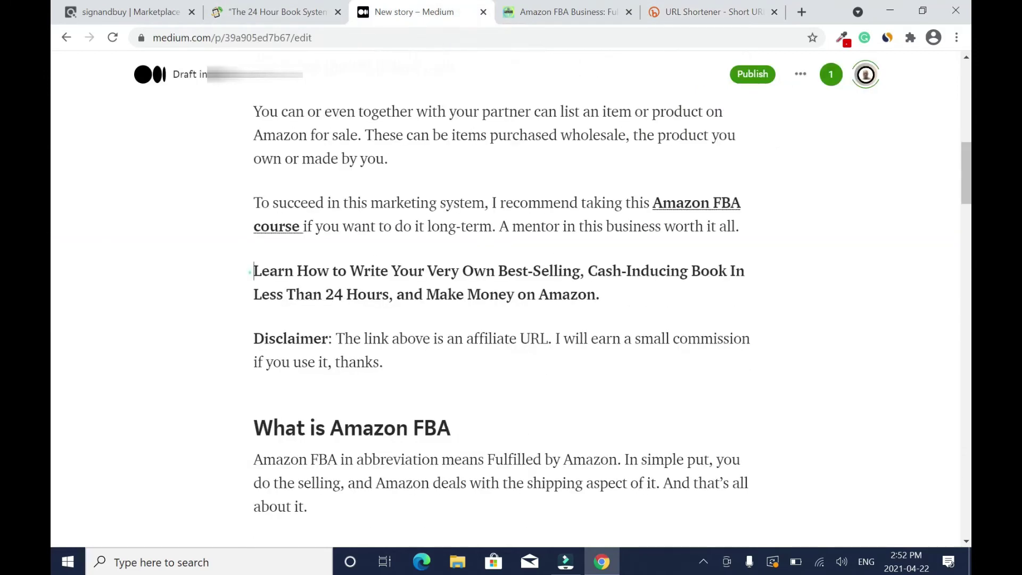
pyautogui.moveTo(253, 271); pyautogui.dragTo(600, 296)
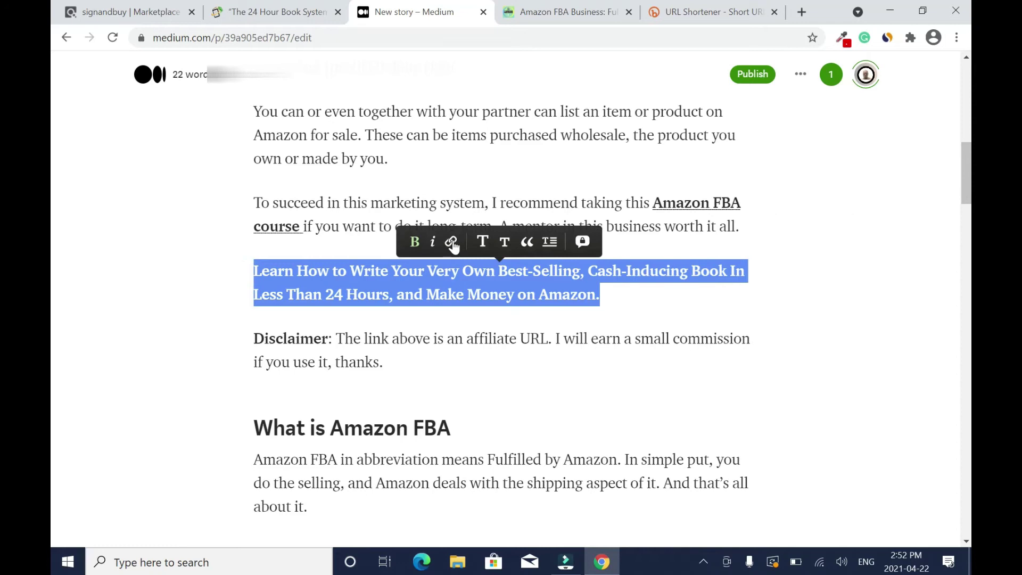
pyautogui.click(451, 243)
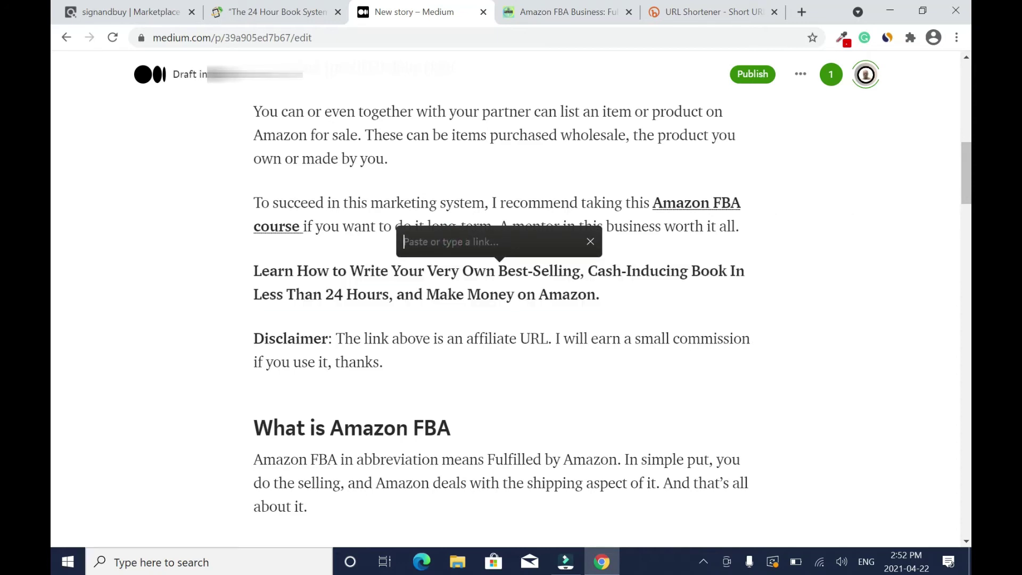
pyautogui.hotkey('ctrl', 'v')
pyautogui.press('Return')
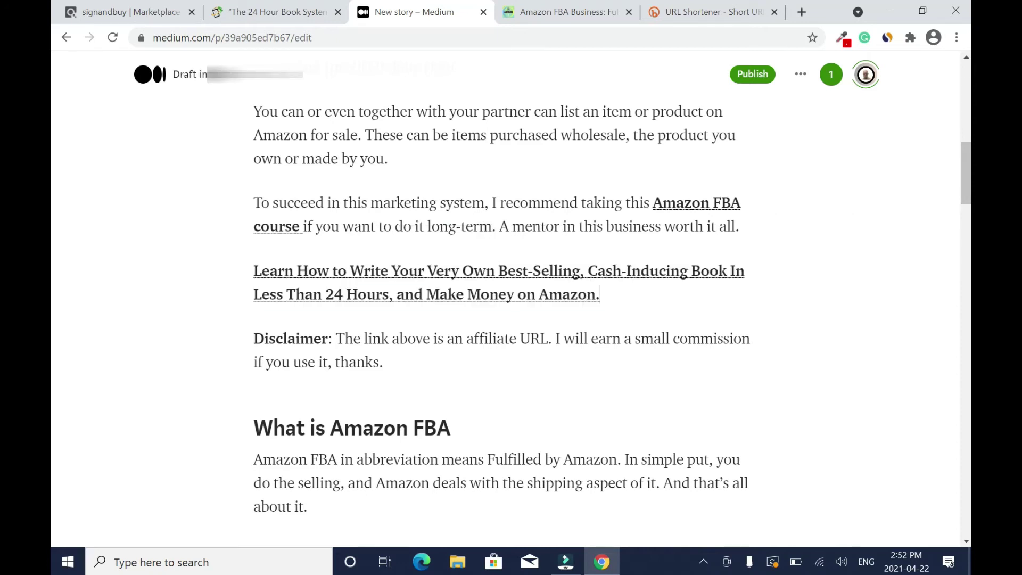
# Copy the linked promo line with its Disclaimer above the article's closing Disclaimer, removing the duplicate disclaimer.
pyautogui.moveTo(254, 272); pyautogui.dragTo(382, 366)
pyautogui.rightClick(499, 286)
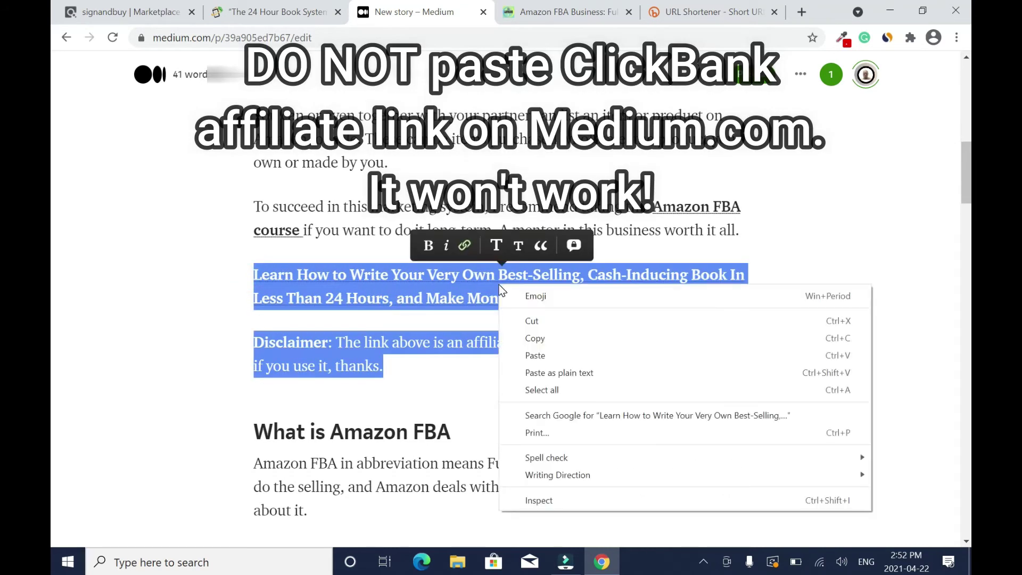
pyautogui.click(543, 344)
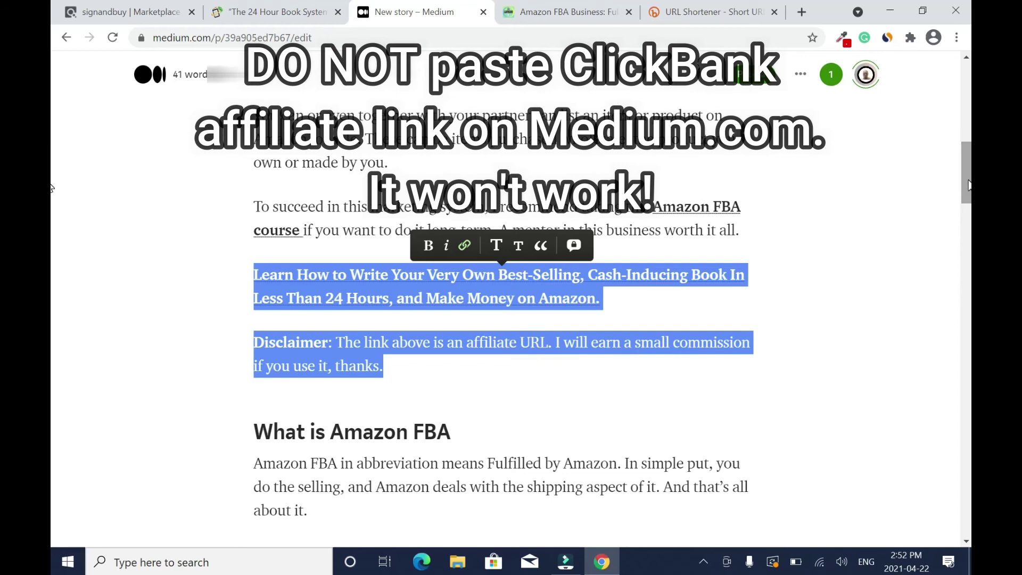
pyautogui.click(962, 427)
pyautogui.moveTo(962, 427); pyautogui.dragTo(963, 505)
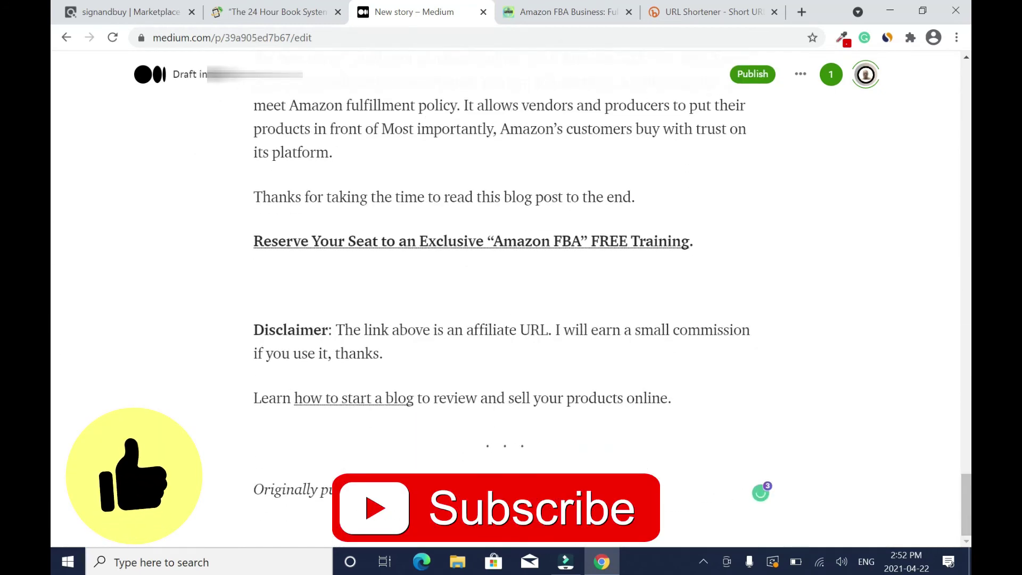
pyautogui.click(338, 277)
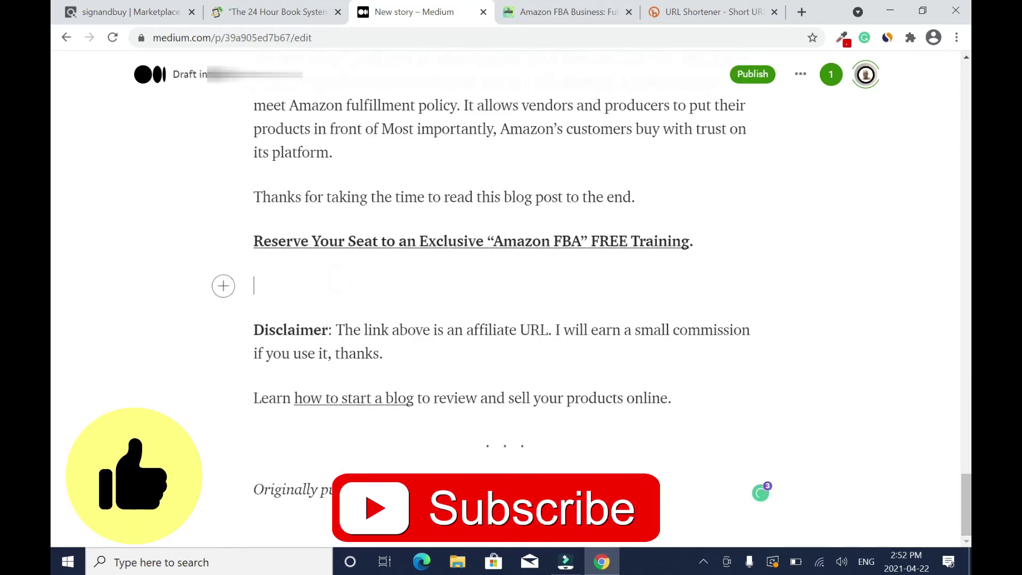
pyautogui.hotkey('ctrl', 'v')
pyautogui.moveTo(253, 421); pyautogui.dragTo(384, 445)
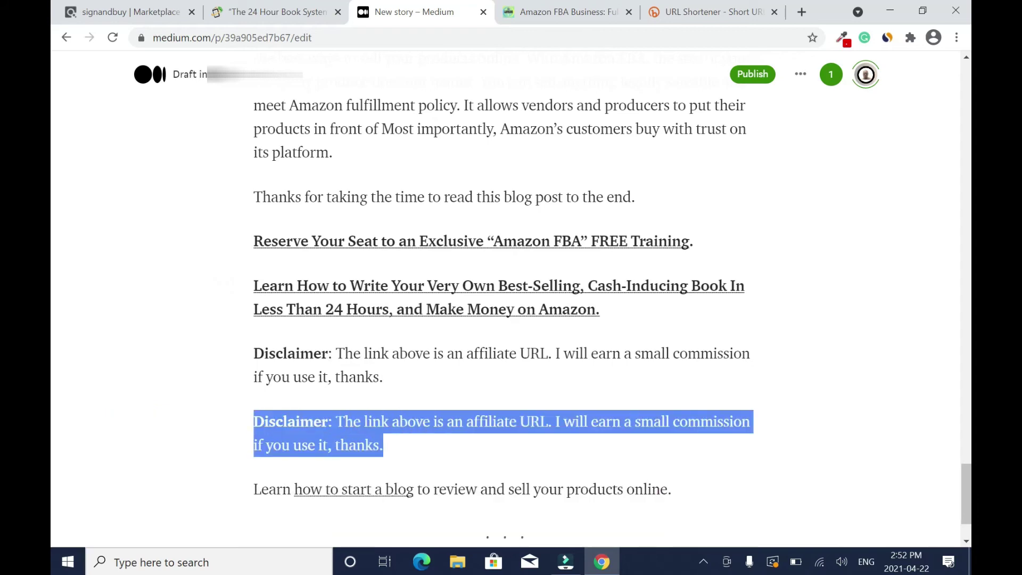
pyautogui.press('BackSpace')
pyautogui.moveTo(966, 481); pyautogui.dragTo(762, 77)
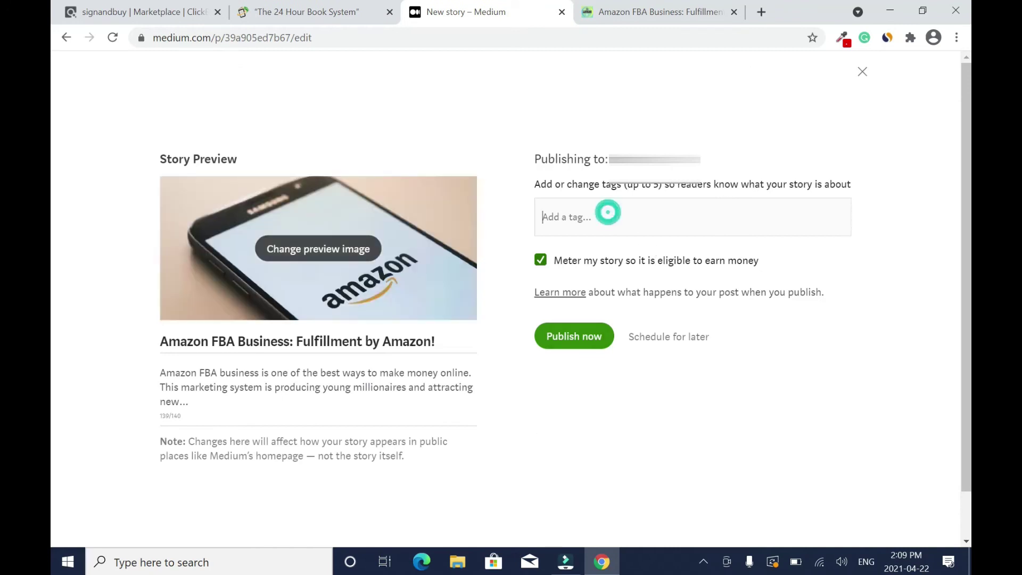
# Pick the tags Amazon, Amazon Fba, Amazon Selling Tips, Amazon Echo and Amazon Web Services from suggestions.
pyautogui.write('#Amaz')
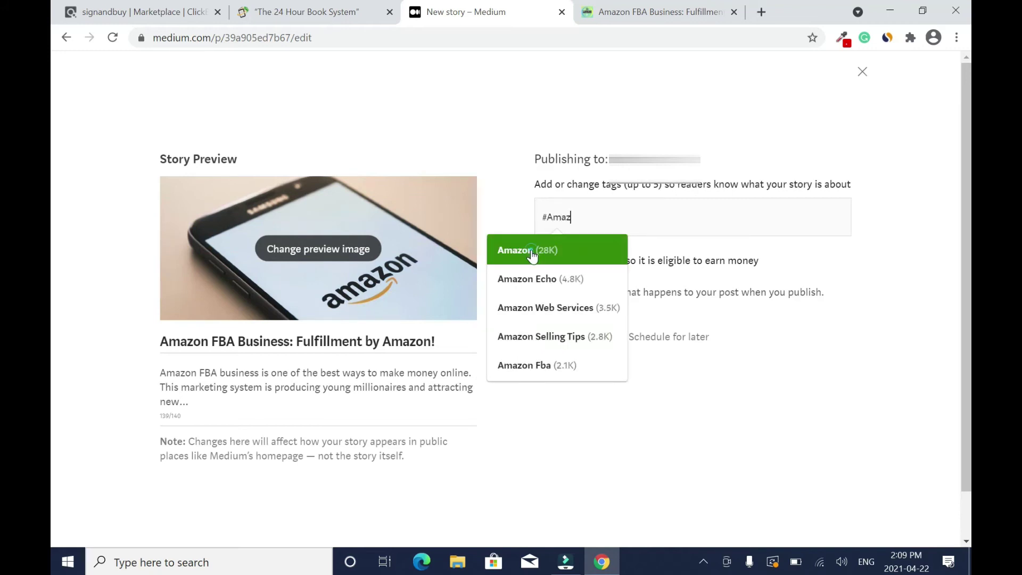
pyautogui.click(531, 256)
pyautogui.write('Amazon FBA')
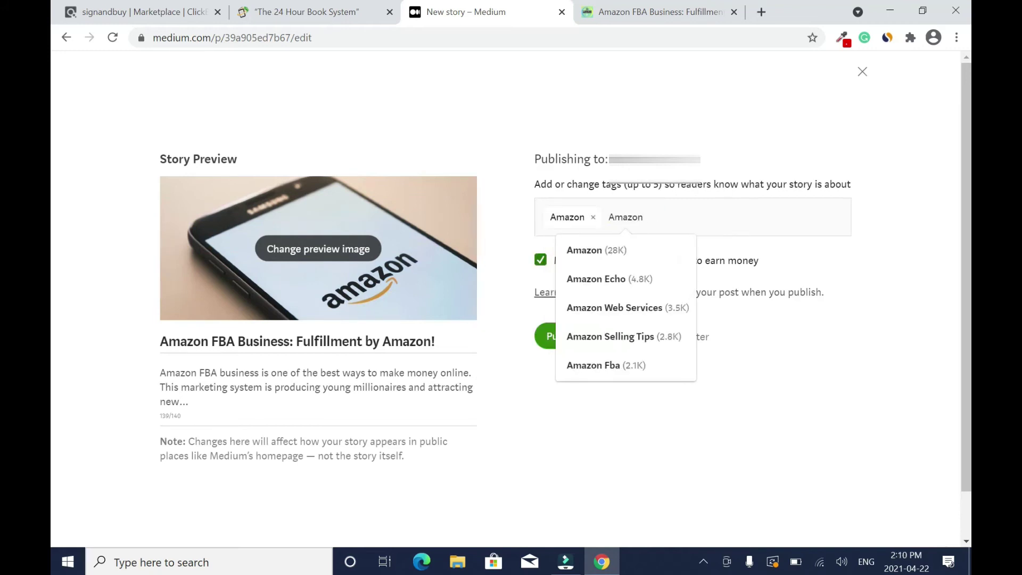
pyautogui.click(675, 257)
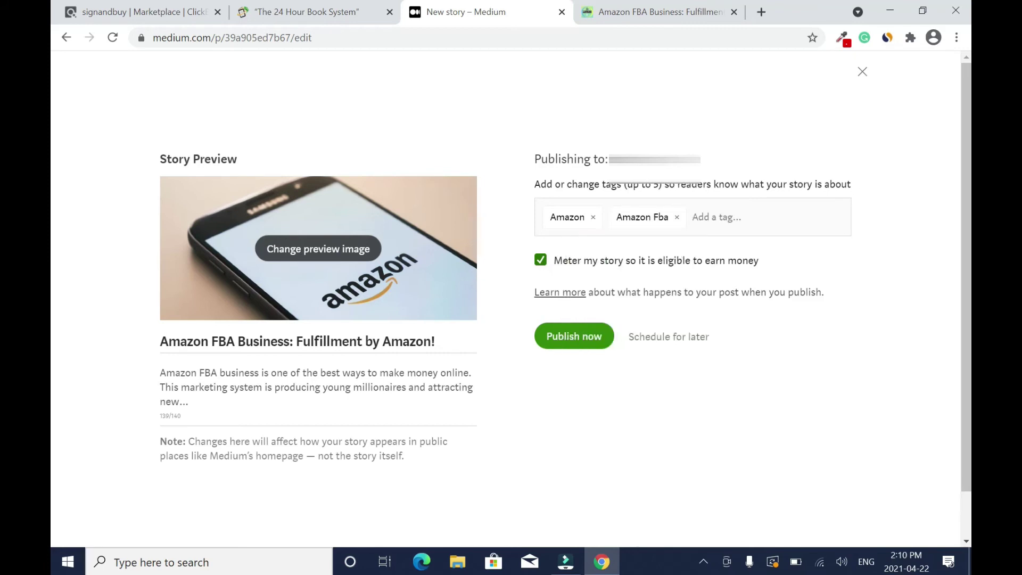
pyautogui.write('Amazo')
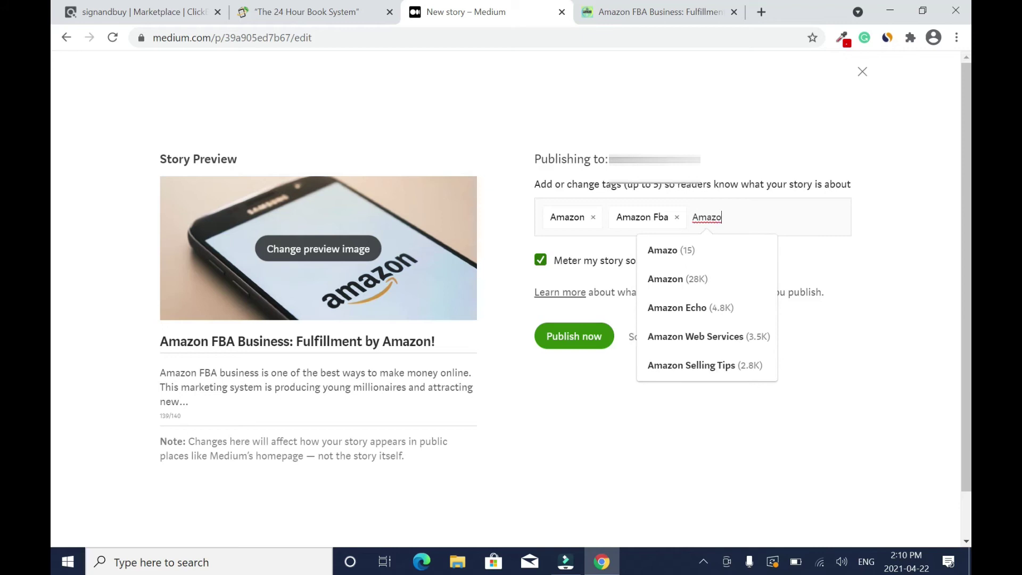
pyautogui.click(721, 365)
pyautogui.write('amazon')
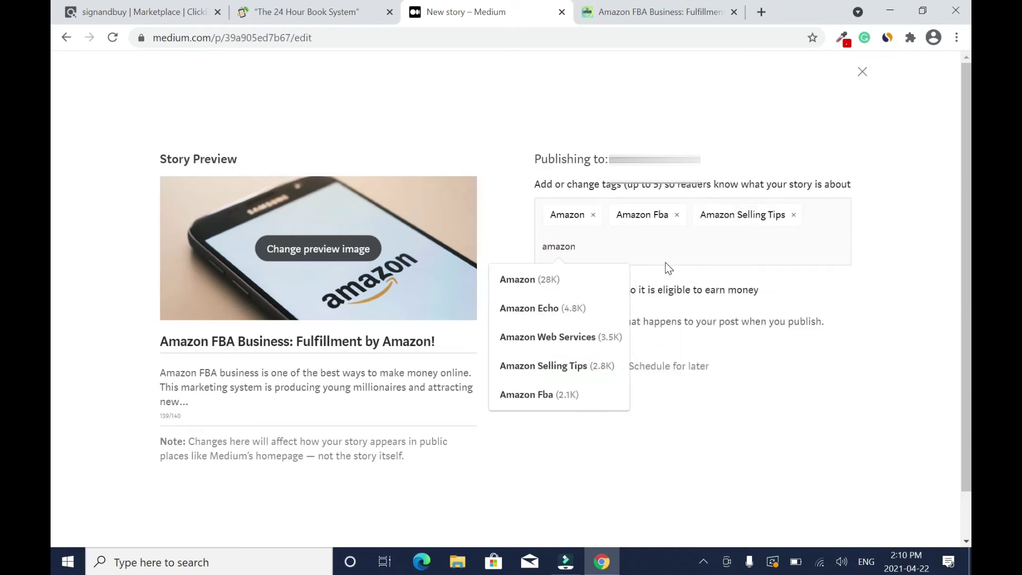
pyautogui.click(592, 309)
pyautogui.write('amazo')
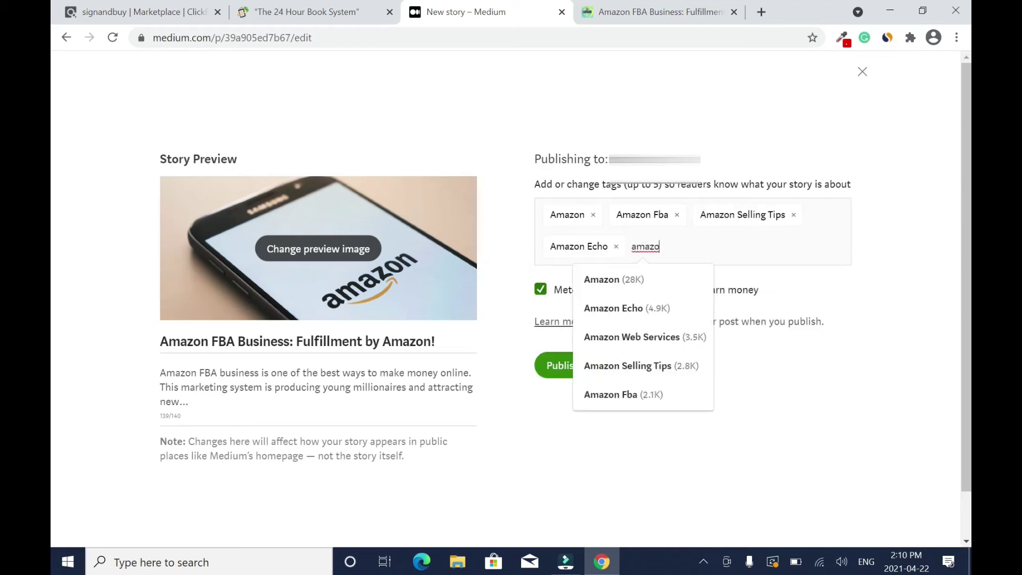
pyautogui.click(680, 331)
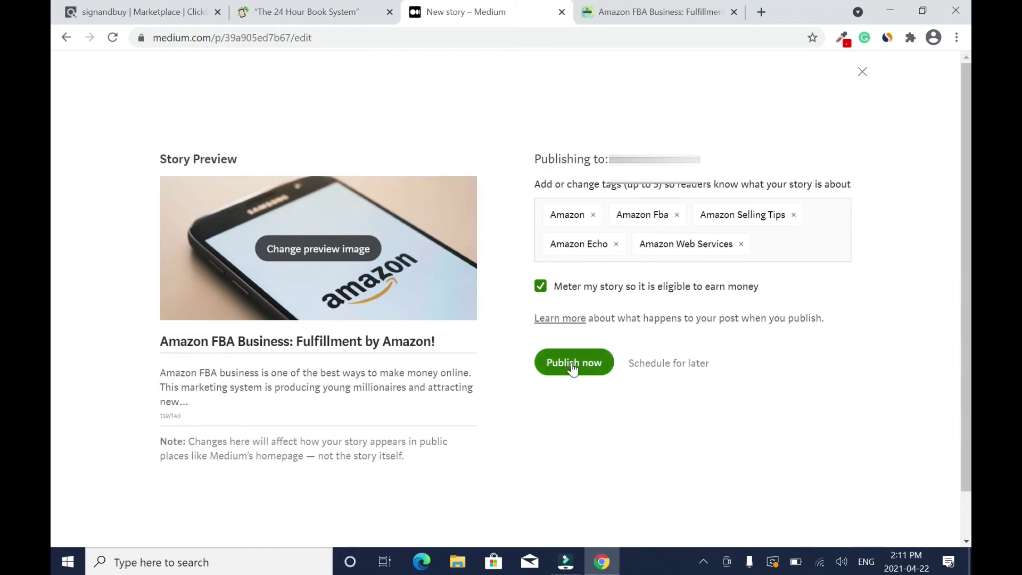
# Publish the story 'Amazon FBA Business: Fulfillment by Amazon!' now.
pyautogui.click(570, 366)
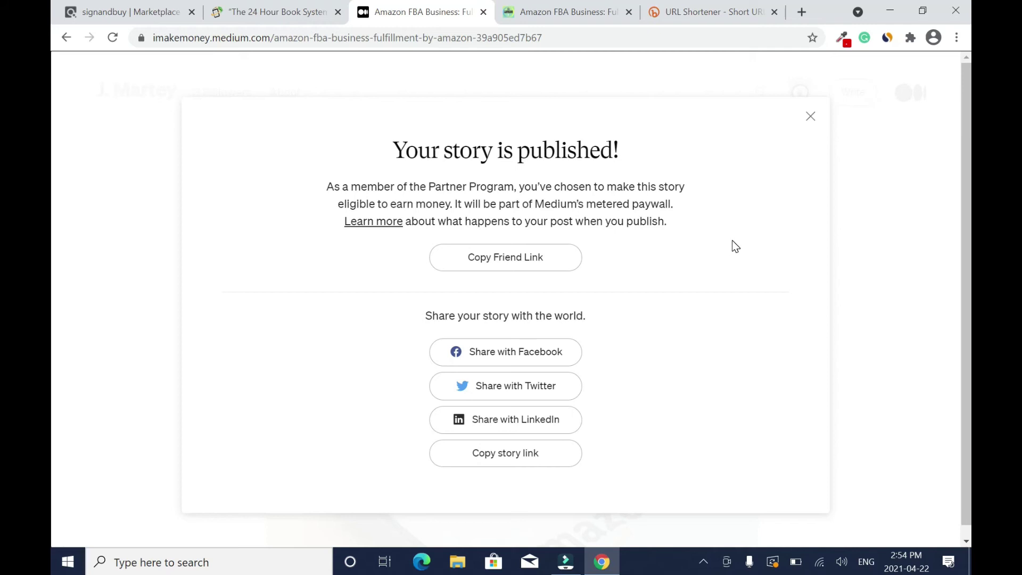